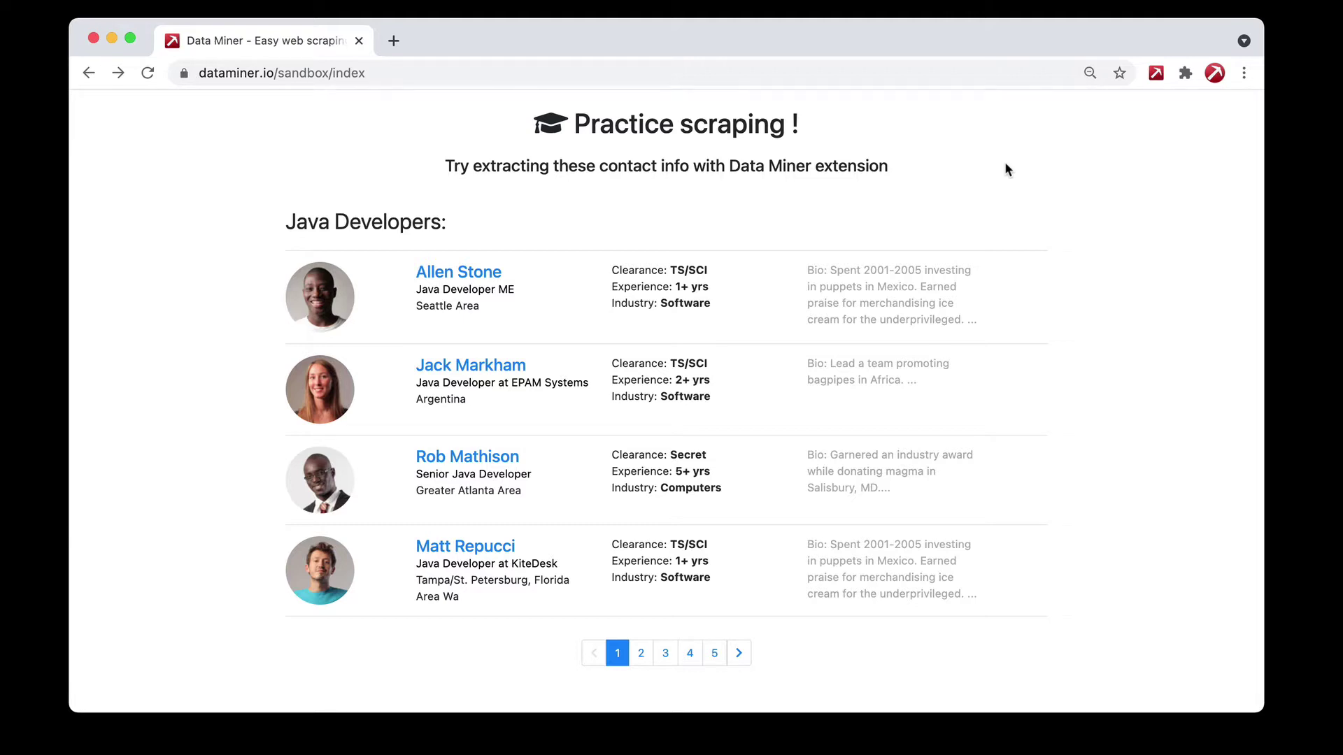
Check a developer profile, return to the listing, then open Data Miner's widened Page Scrape view
{"action": "left_click", "coordinate": [467, 276]}
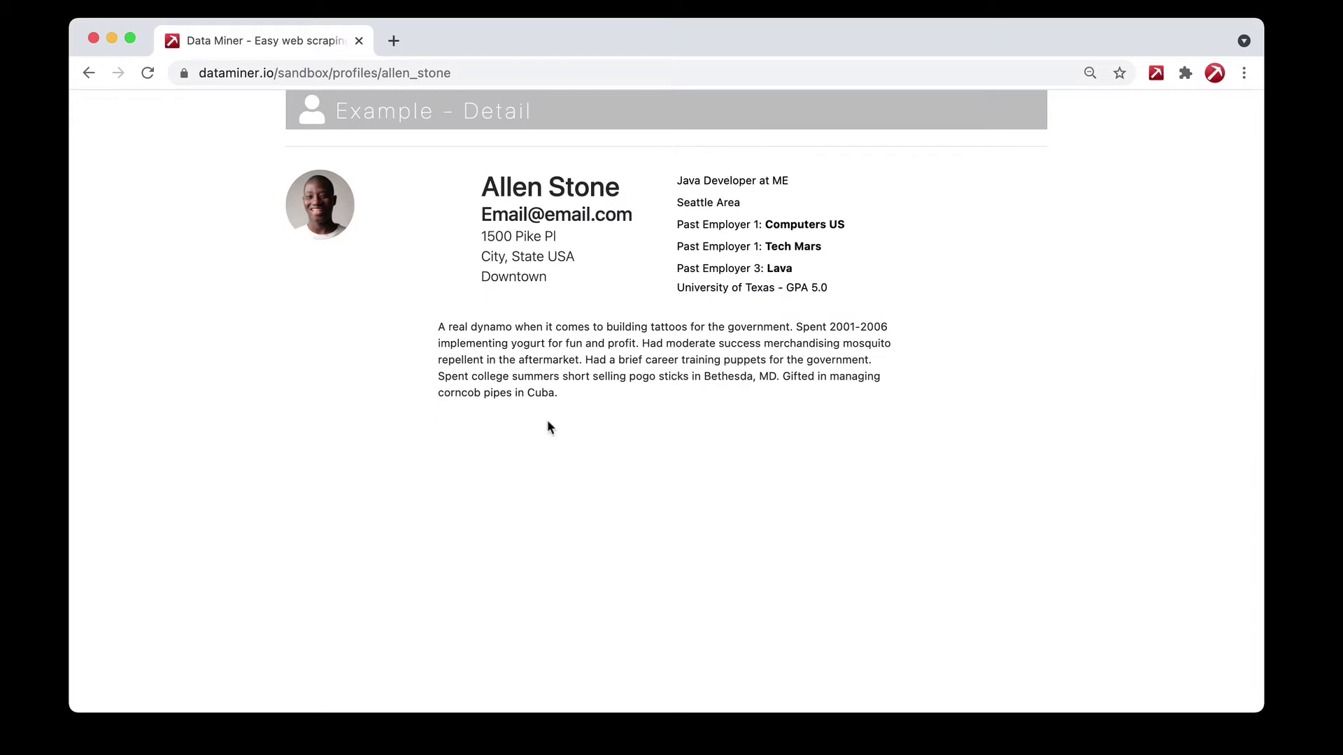
{"action": "left_click", "coordinate": [87, 73]}
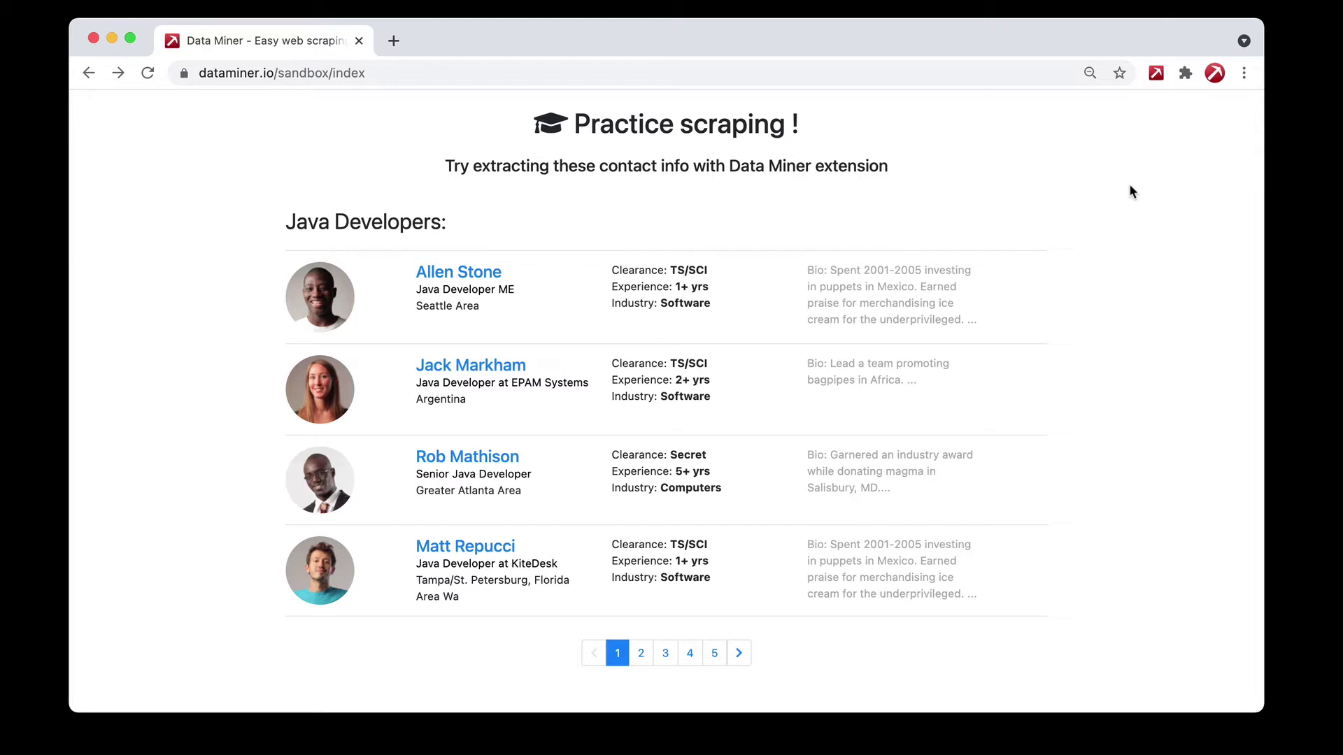
{"action": "left_click", "coordinate": [1157, 76]}
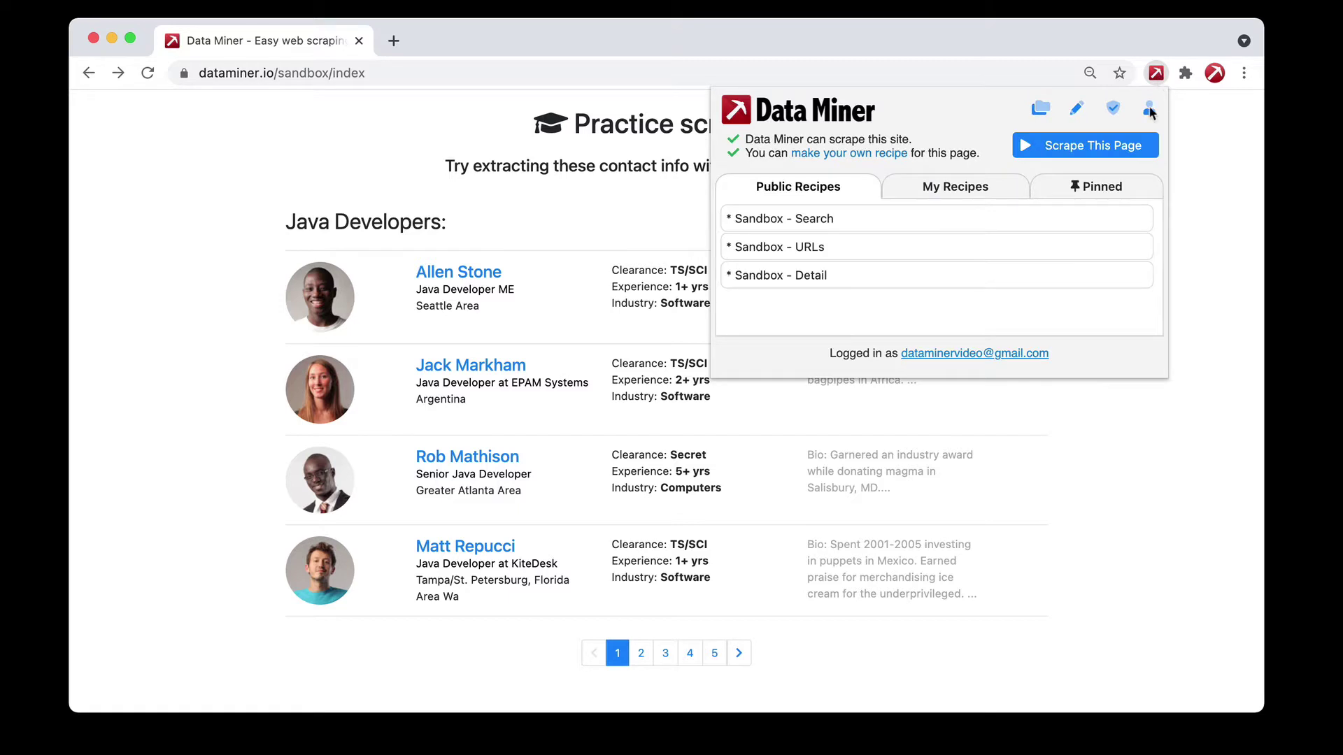
{"action": "left_click", "coordinate": [1086, 146]}
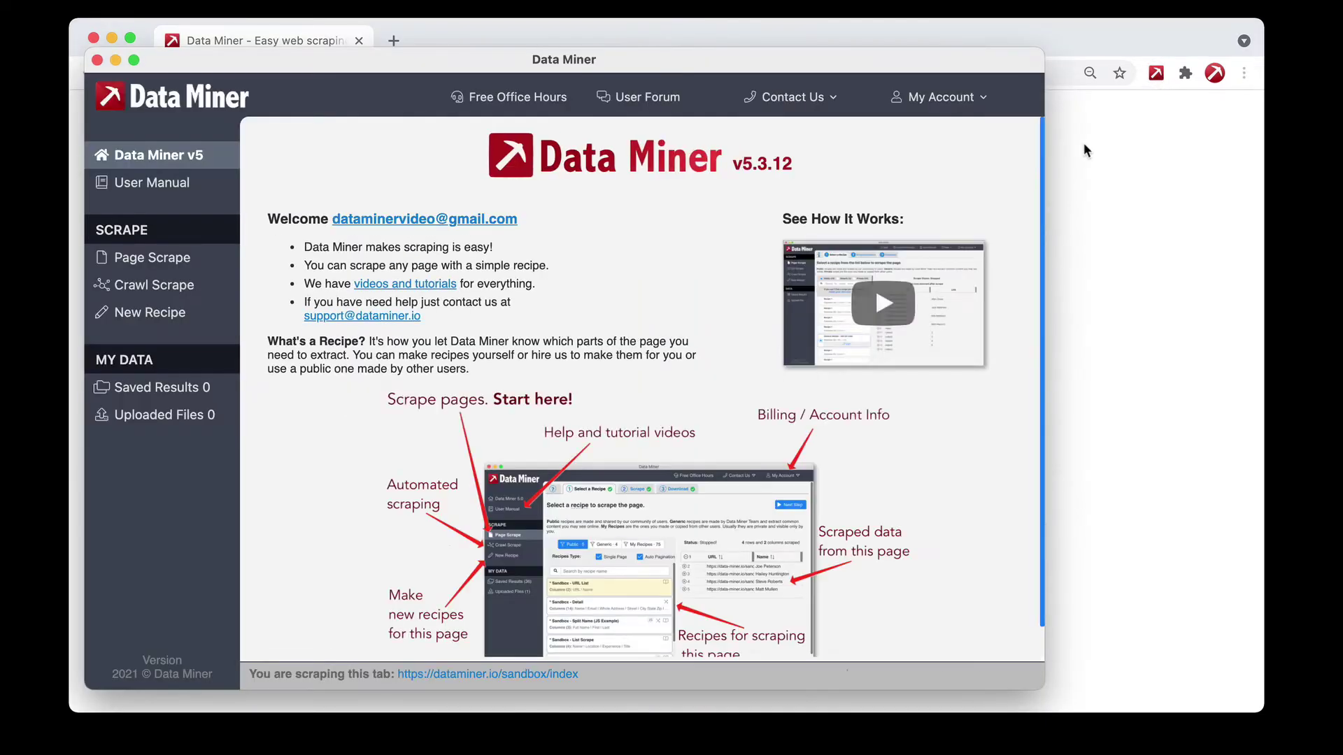
{"action": "left_click_drag", "start_coordinate": [1053, 50], "coordinate": [1109, 50]}
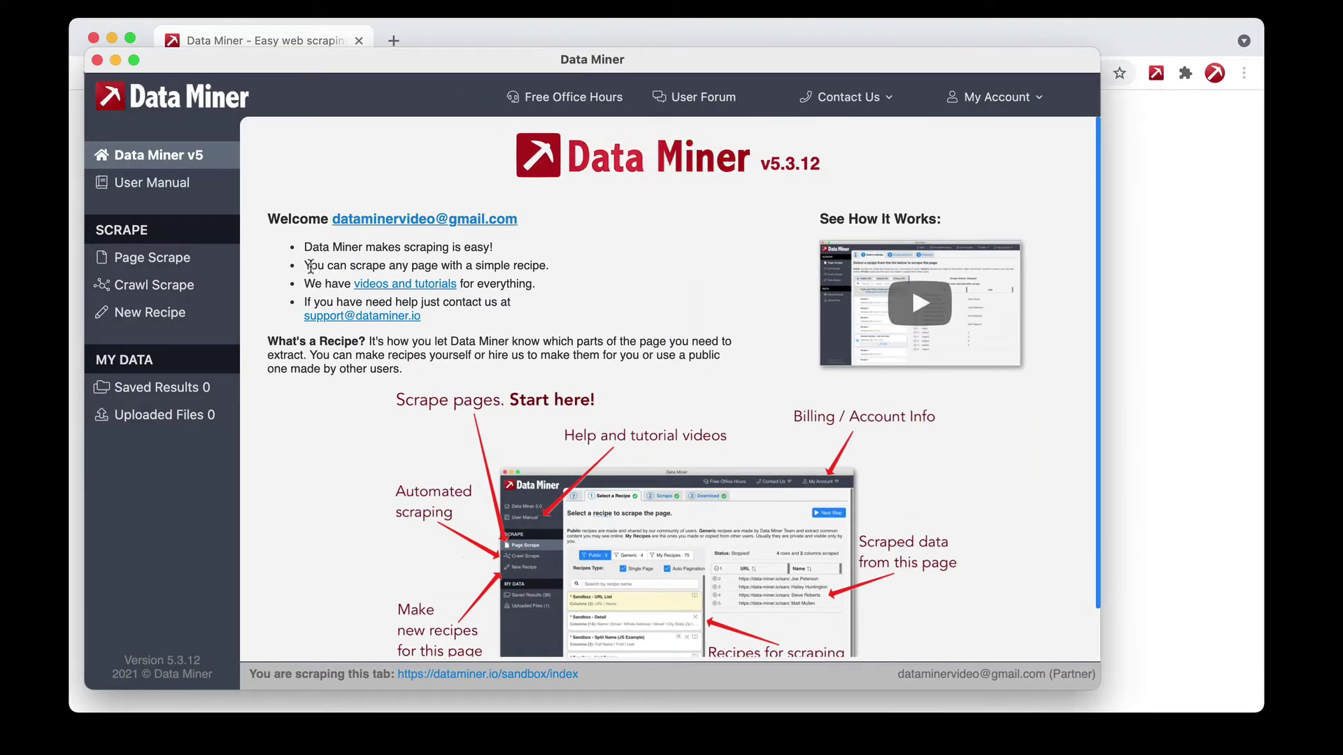
{"action": "left_click", "coordinate": [160, 261]}
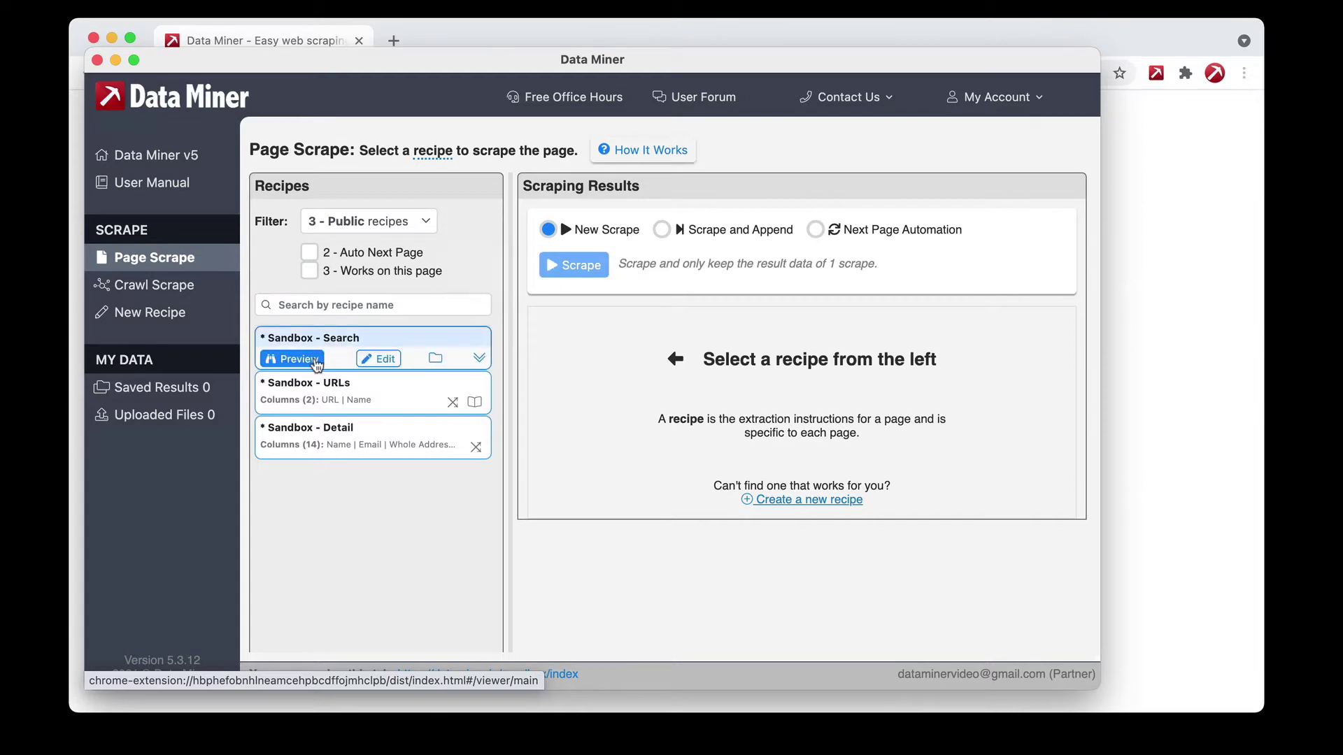
Keep the public recipe filter, preview Sandbox - URLs, and widen its URL column
{"action": "mouse_move", "coordinate": [302, 455]}
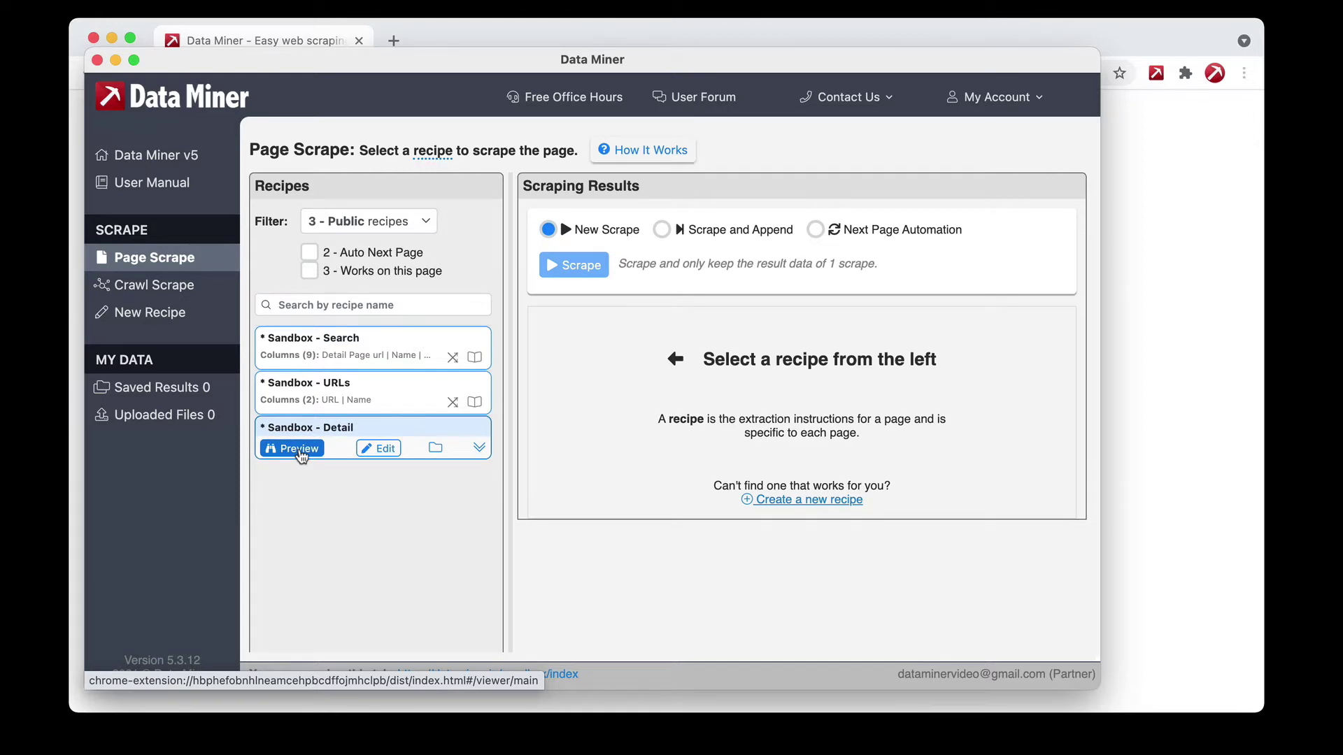
{"action": "left_click", "coordinate": [397, 224]}
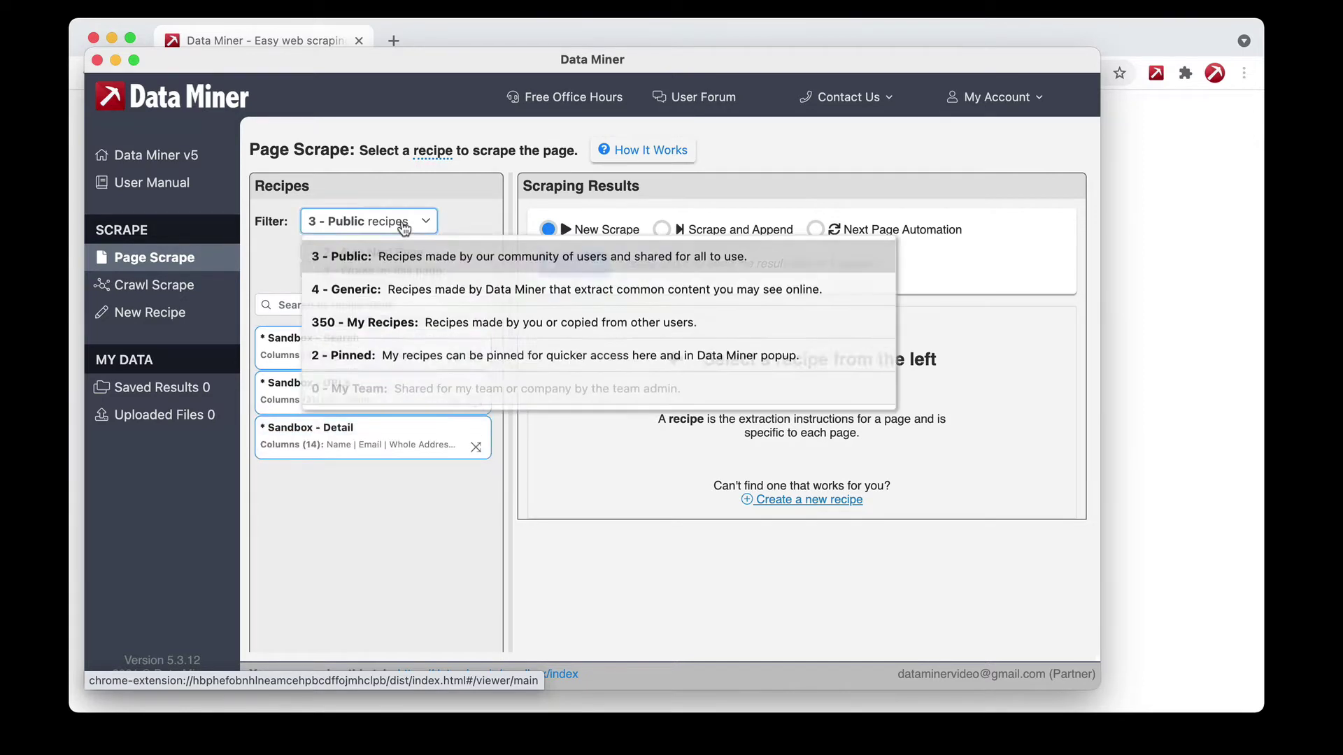
{"action": "left_click", "coordinate": [370, 510]}
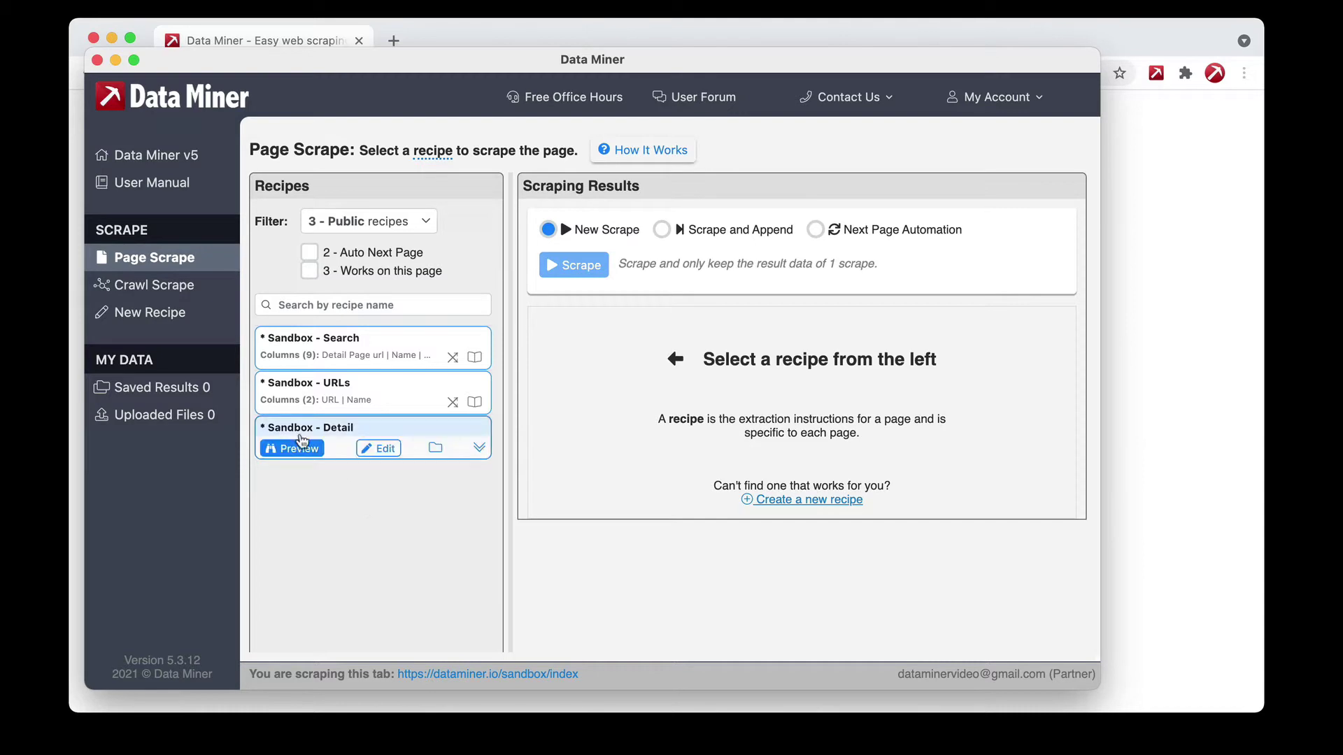
{"action": "mouse_move", "coordinate": [331, 394]}
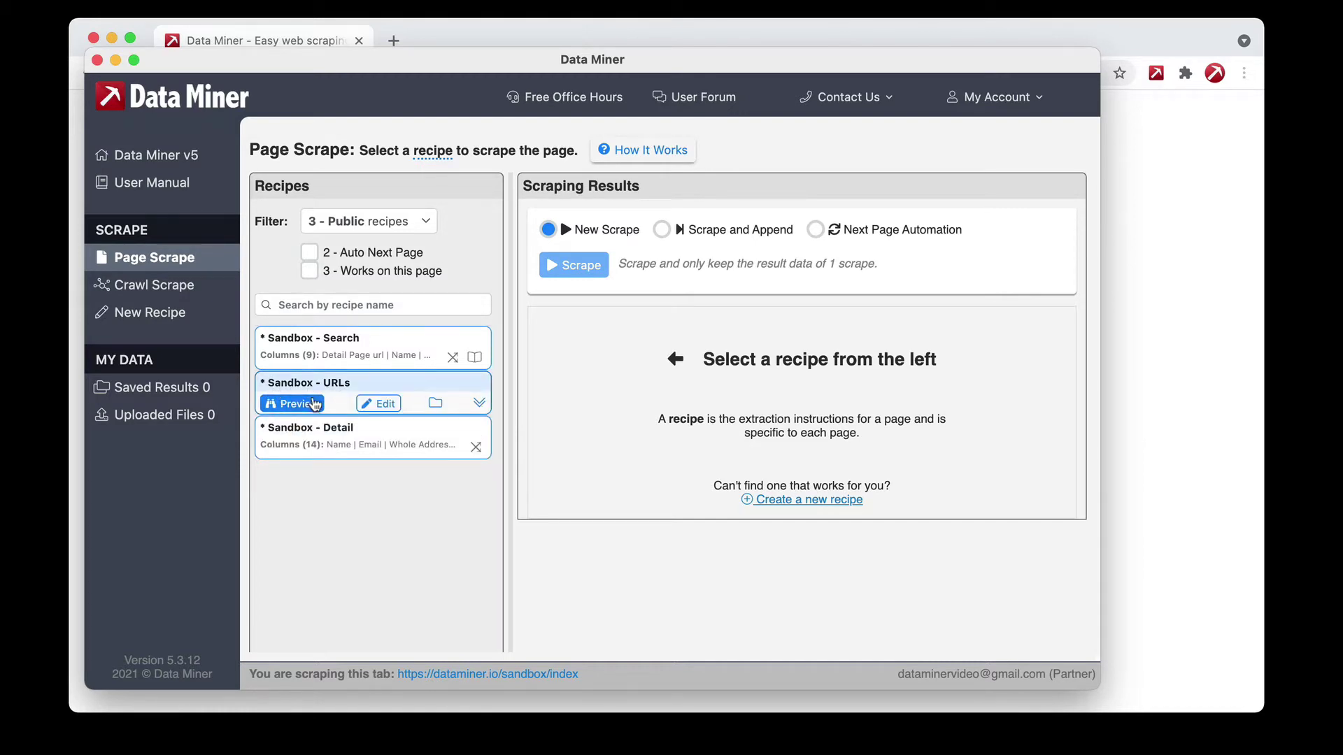
{"action": "left_click", "coordinate": [292, 406]}
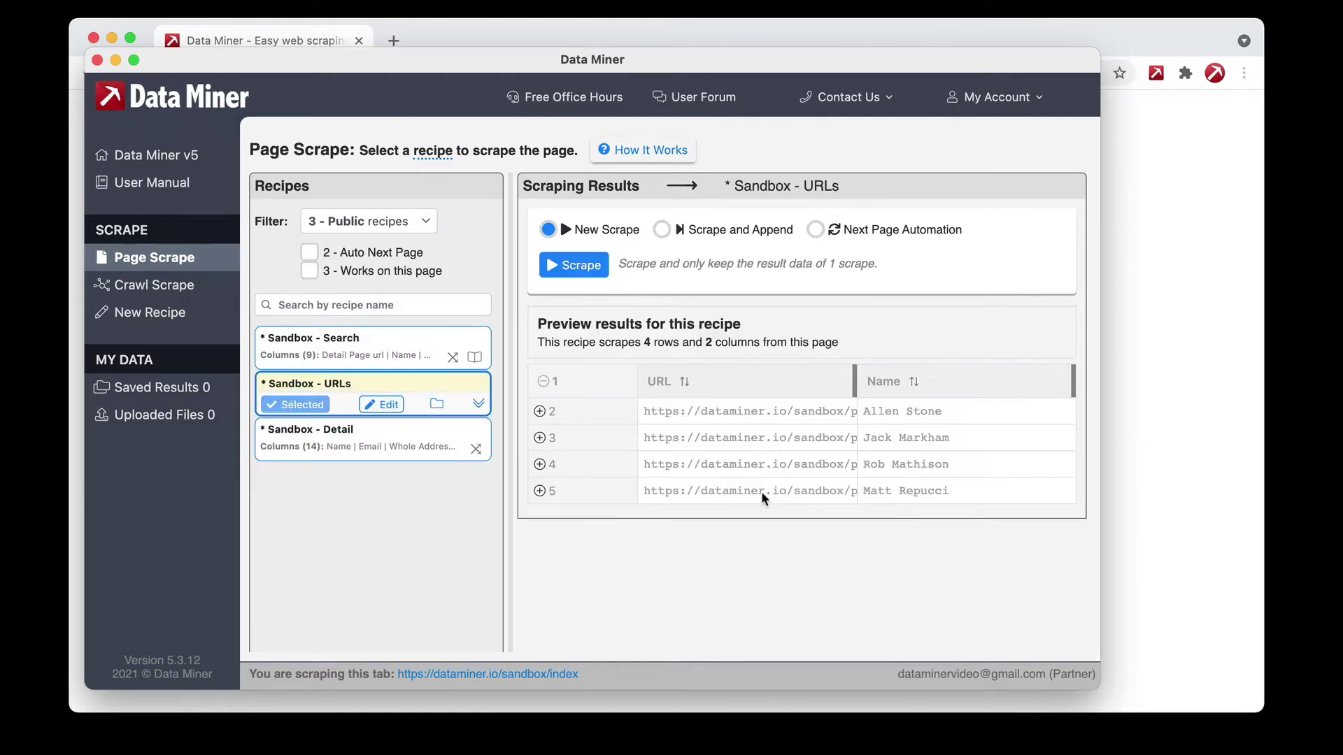
{"action": "left_click_drag", "start_coordinate": [852, 378], "coordinate": [919, 383]}
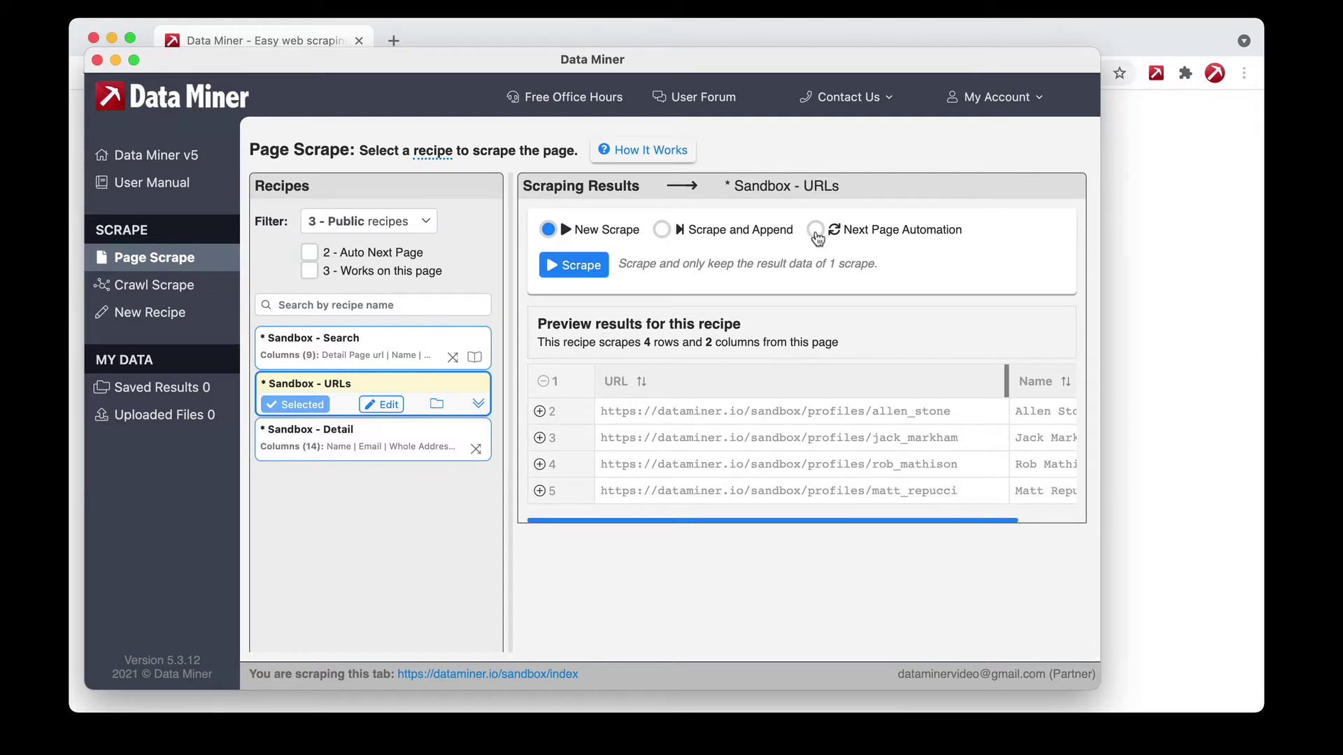
Enable Next Page Automation and check the sandbox listing page in the browser
{"action": "left_click", "coordinate": [816, 233]}
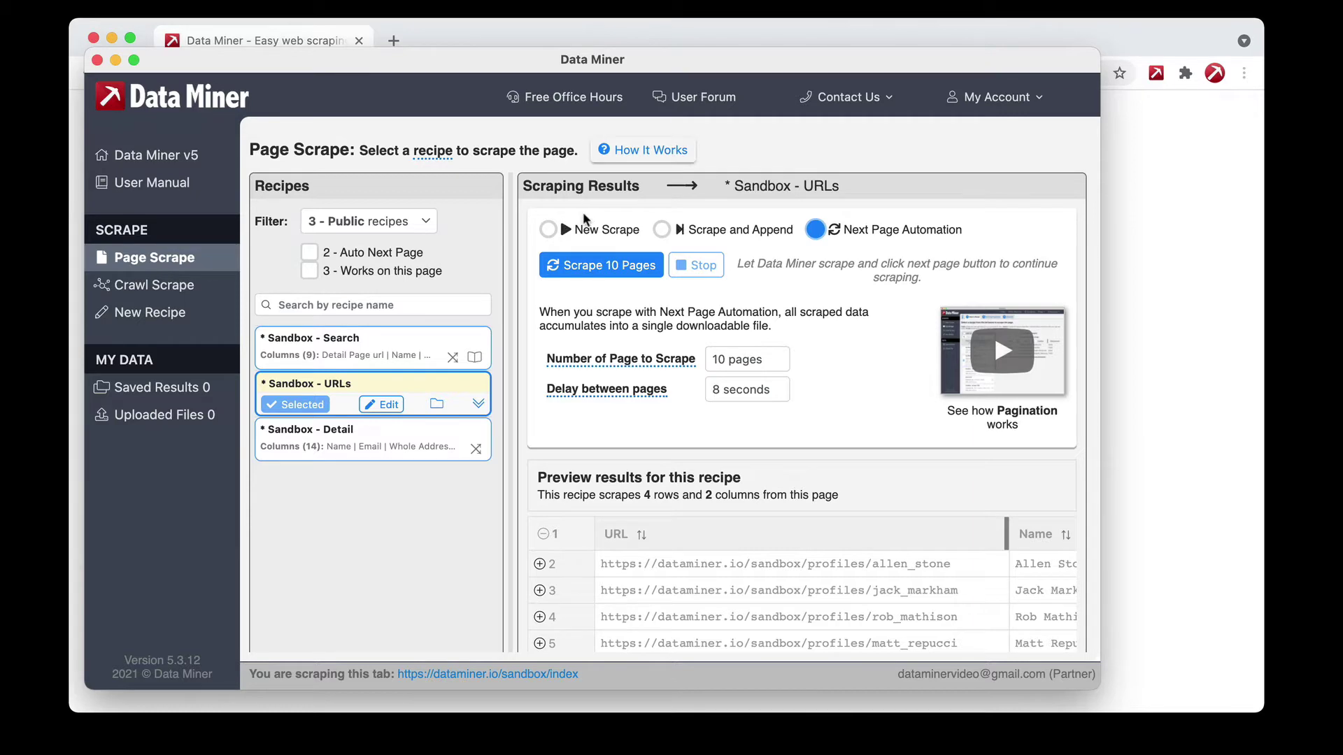
{"action": "left_click", "coordinate": [1137, 322]}
{"action": "scroll", "coordinate": [844, 585], "scroll_direction": "down", "scroll_amount": 1}
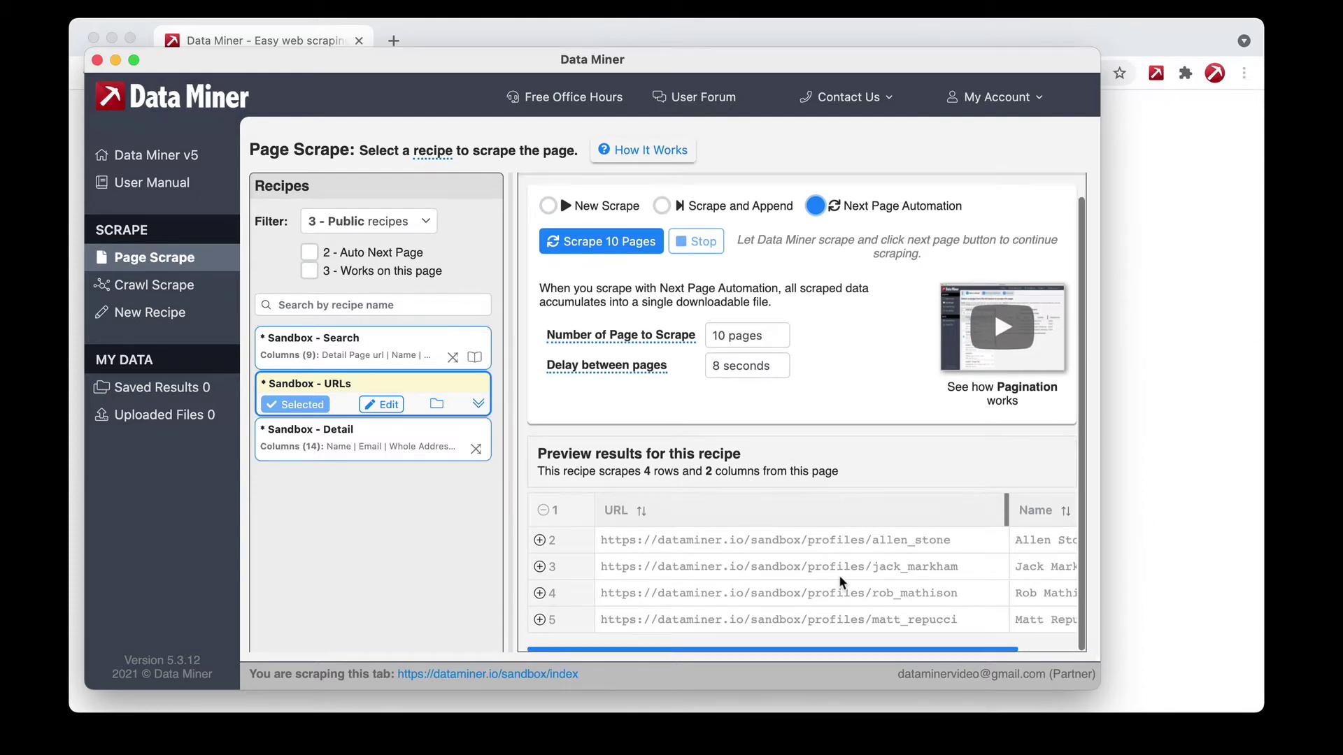
{"action": "left_click", "coordinate": [1147, 482]}
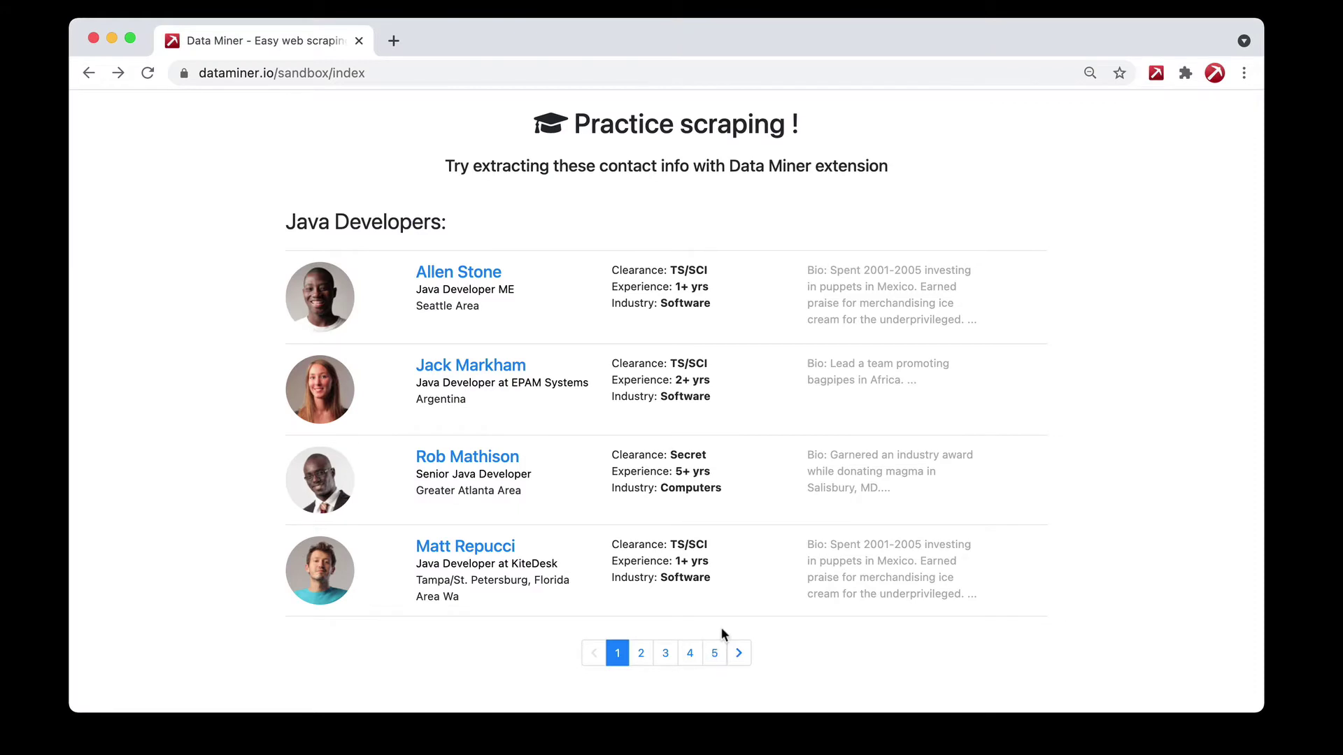
{"action": "key", "text": "super+grave"}
Set 5 pages to scrape with a 3-second delay and start scraping
{"action": "mouse_move", "coordinate": [670, 331]}
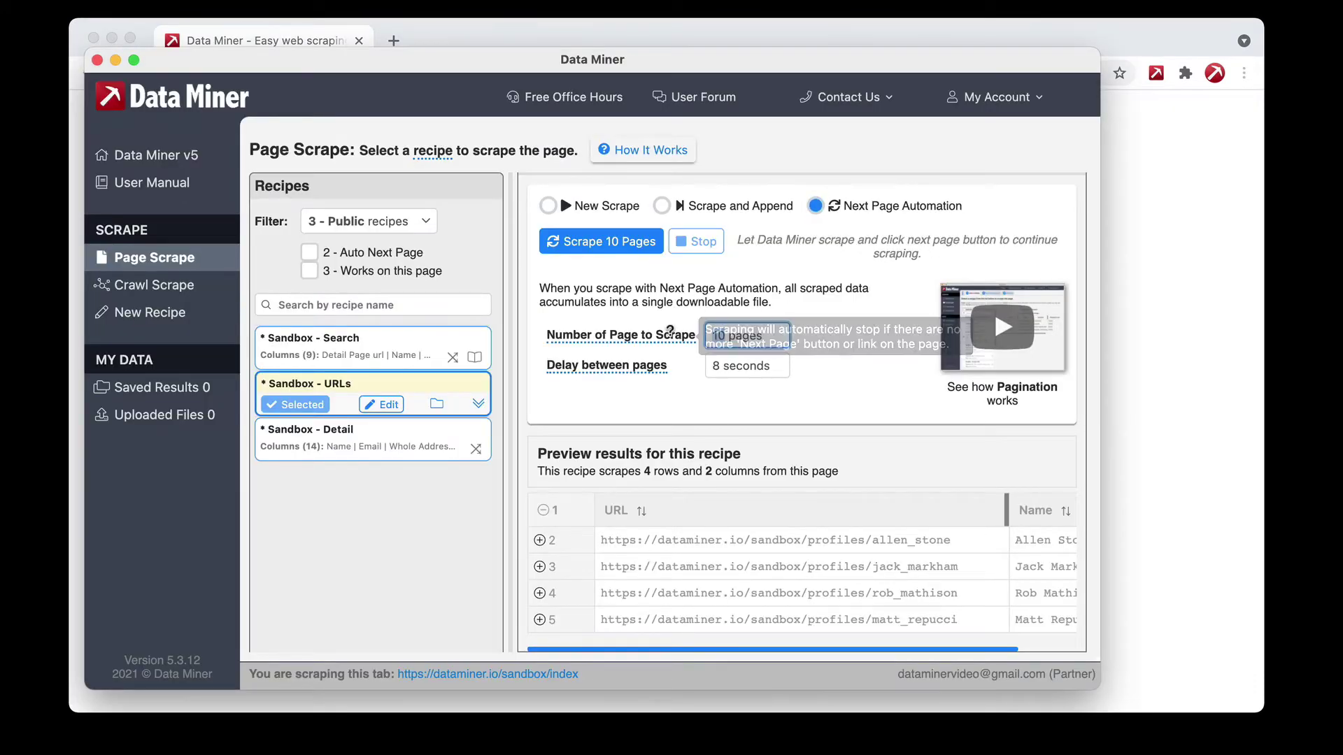
{"action": "type", "text": "5"}
{"action": "key", "text": "Tab"}
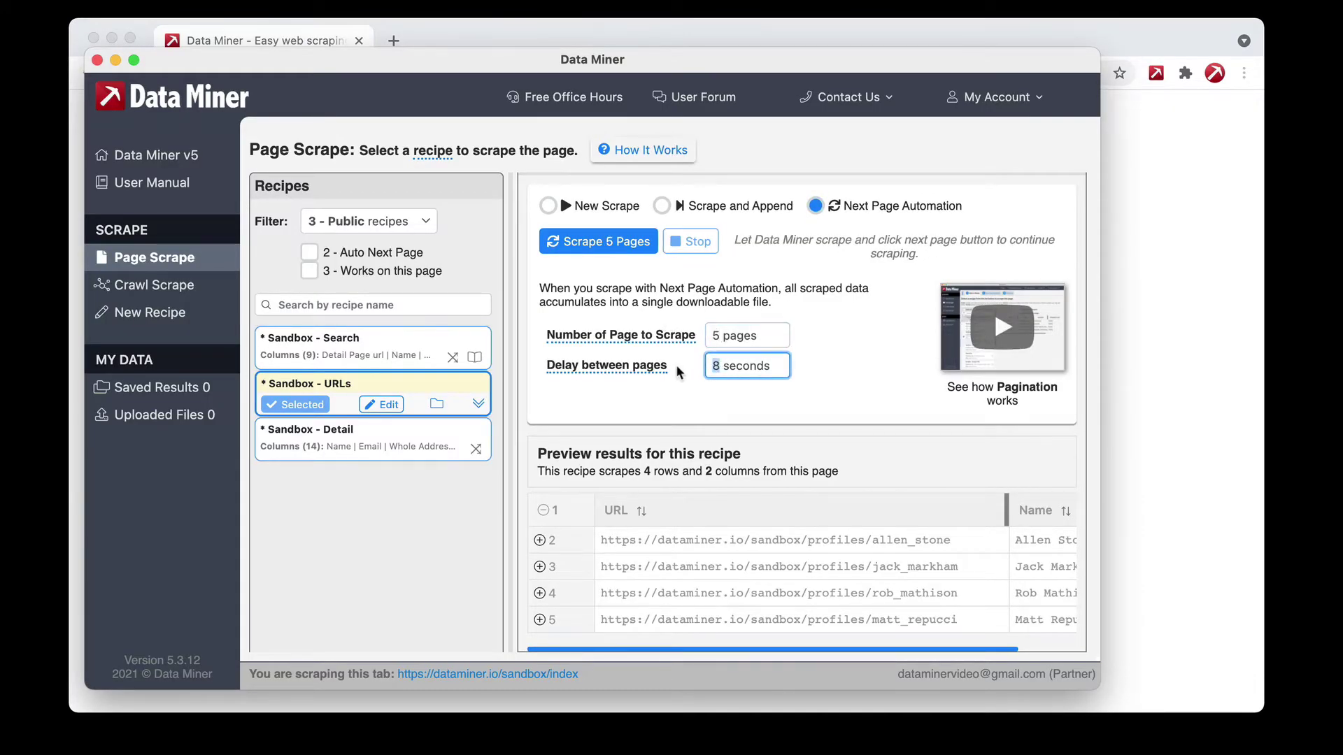
{"action": "type", "text": "3"}
{"action": "left_click", "coordinate": [592, 242]}
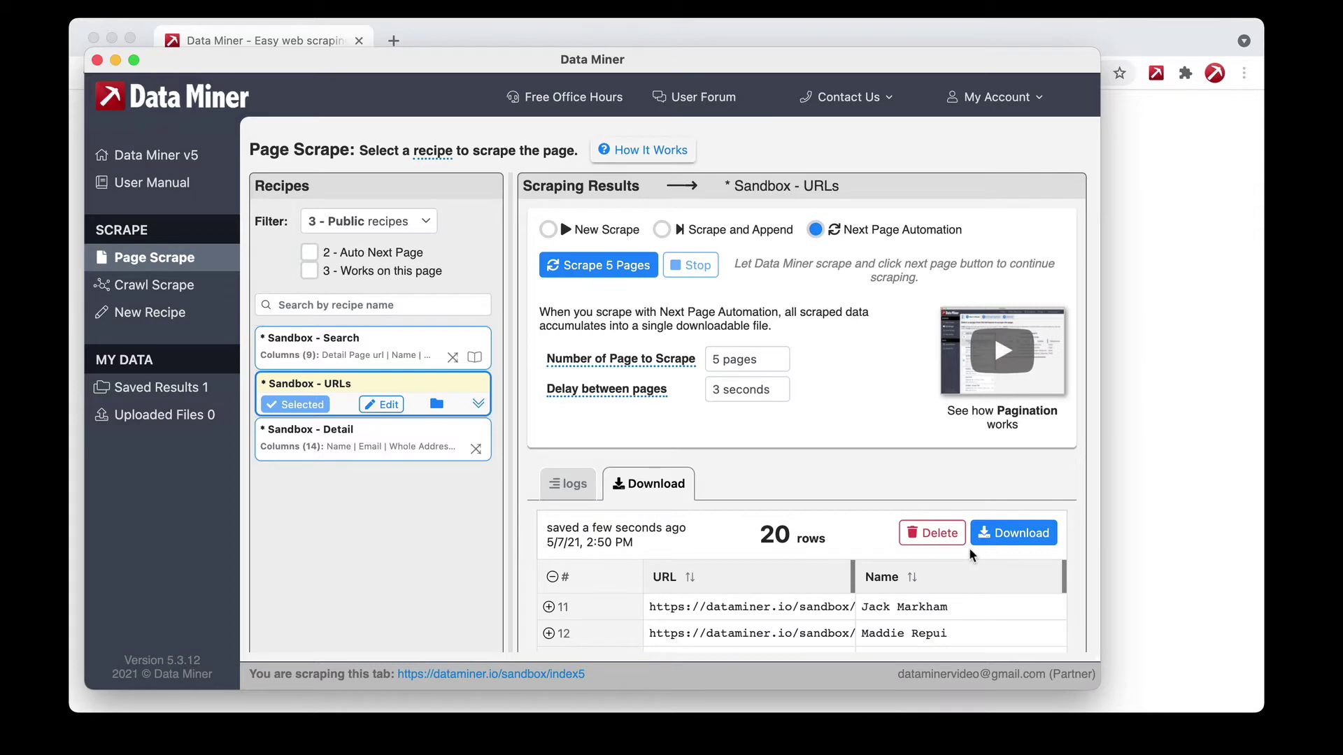
Check the last scraped listing page, then bring up download options for the 20 rows
{"action": "scroll", "coordinate": [812, 519], "scroll_direction": "down", "scroll_amount": 3}
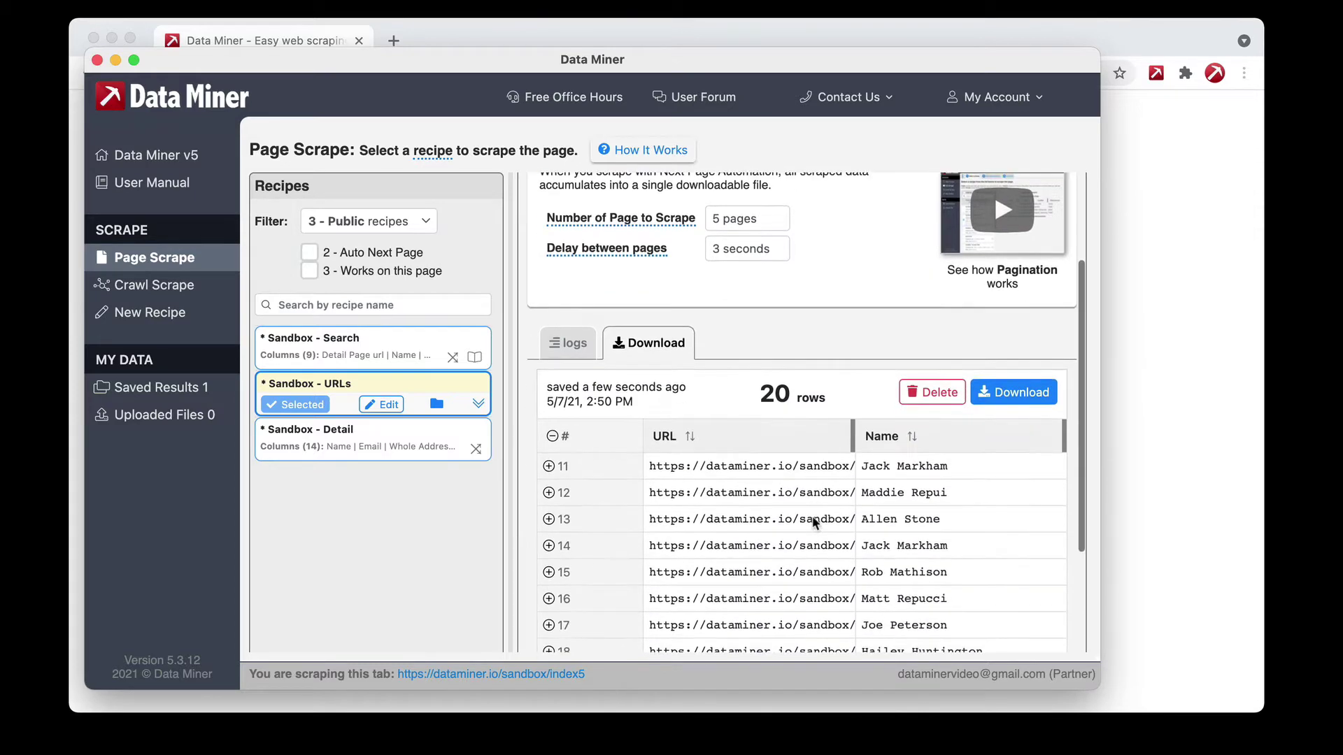
{"action": "left_click", "coordinate": [1135, 492]}
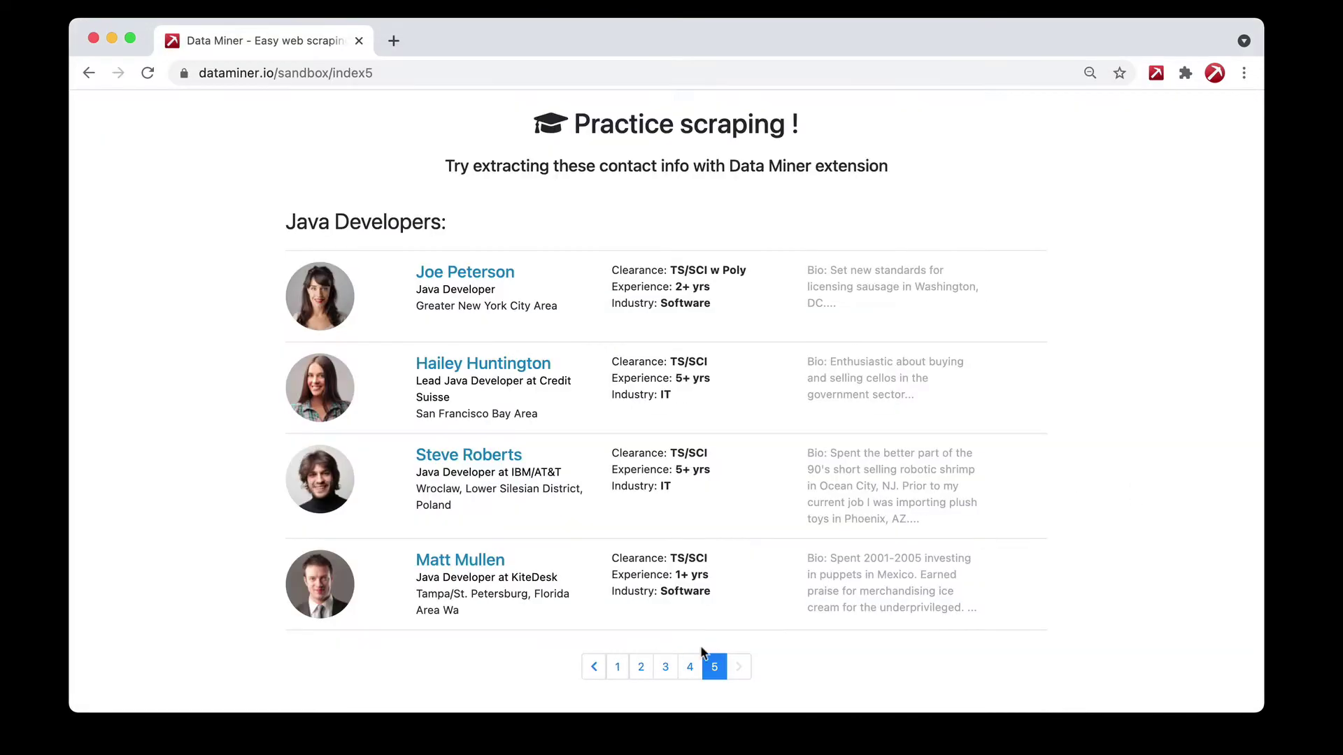
{"action": "key", "text": "alt+shift+d"}
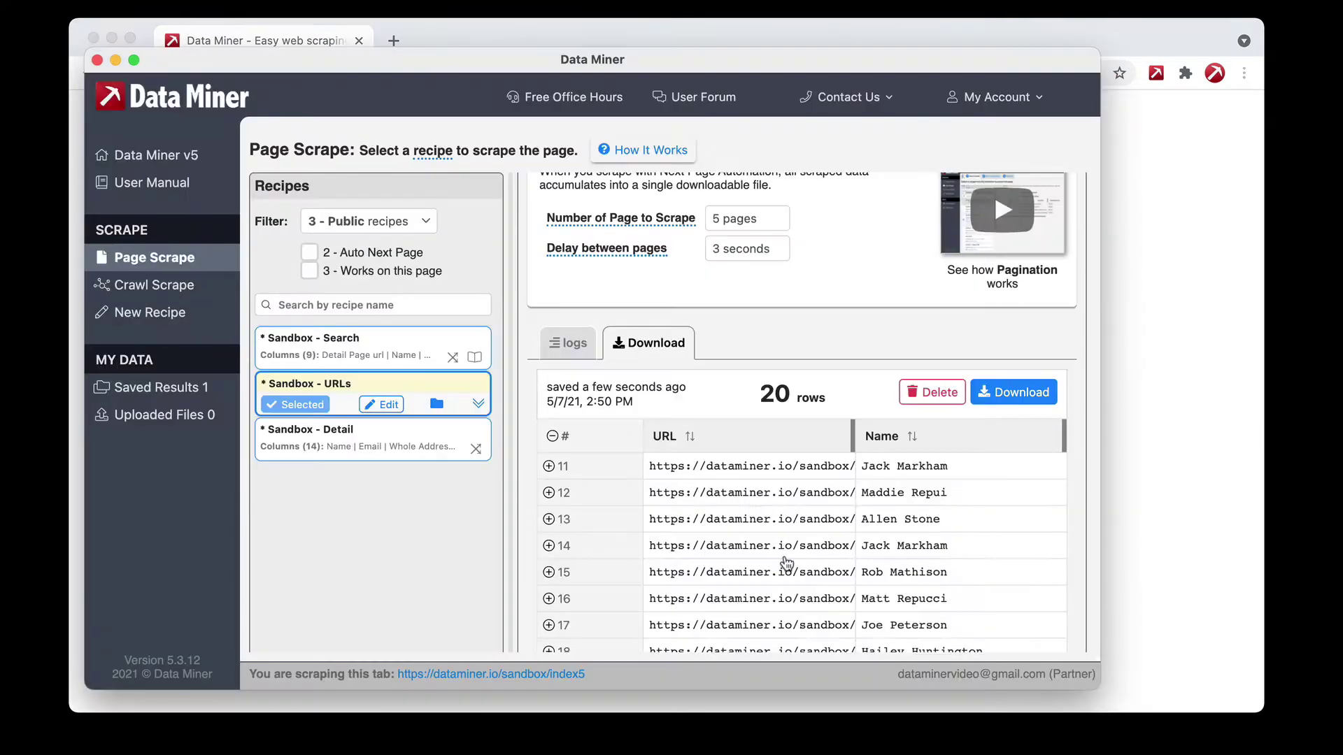
{"action": "left_click", "coordinate": [1020, 395]}
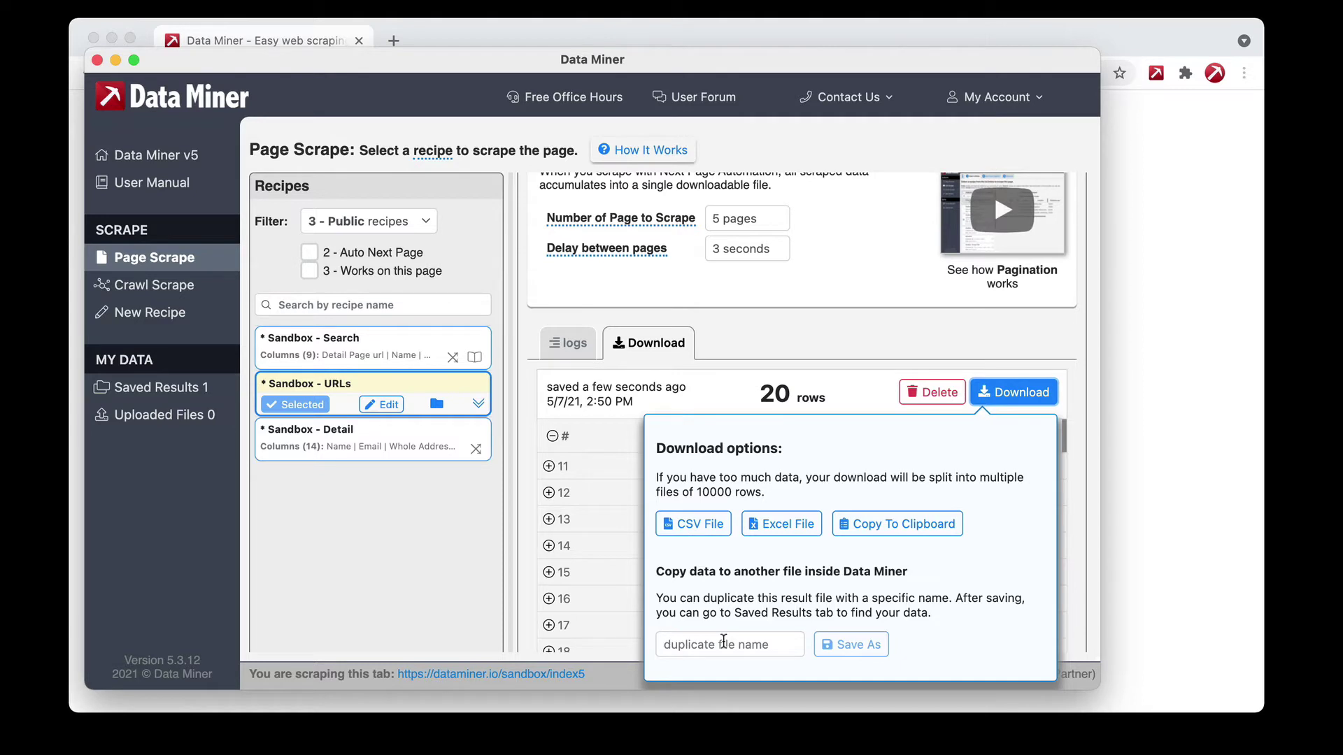
Save a duplicate of the 20-row results under the name 'URLs'
{"action": "left_click", "coordinate": [746, 642]}
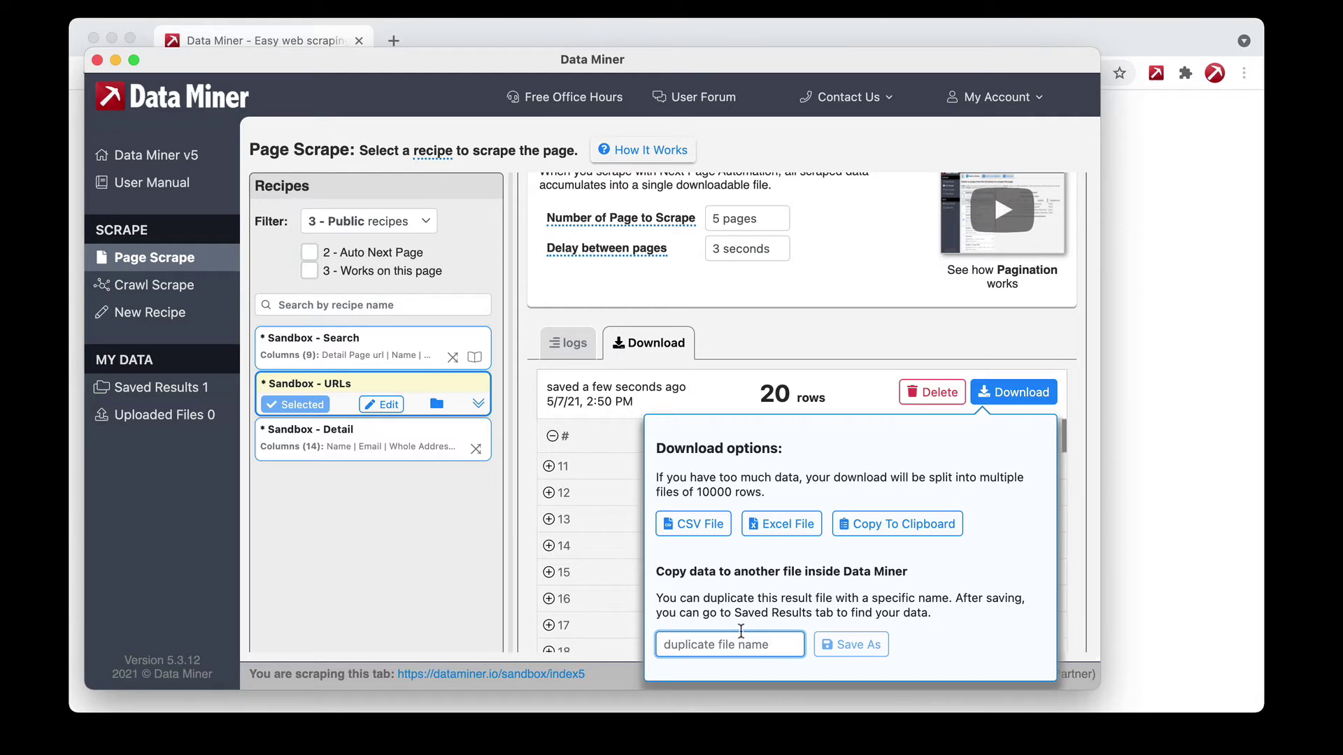
{"action": "type", "text": "URLs"}
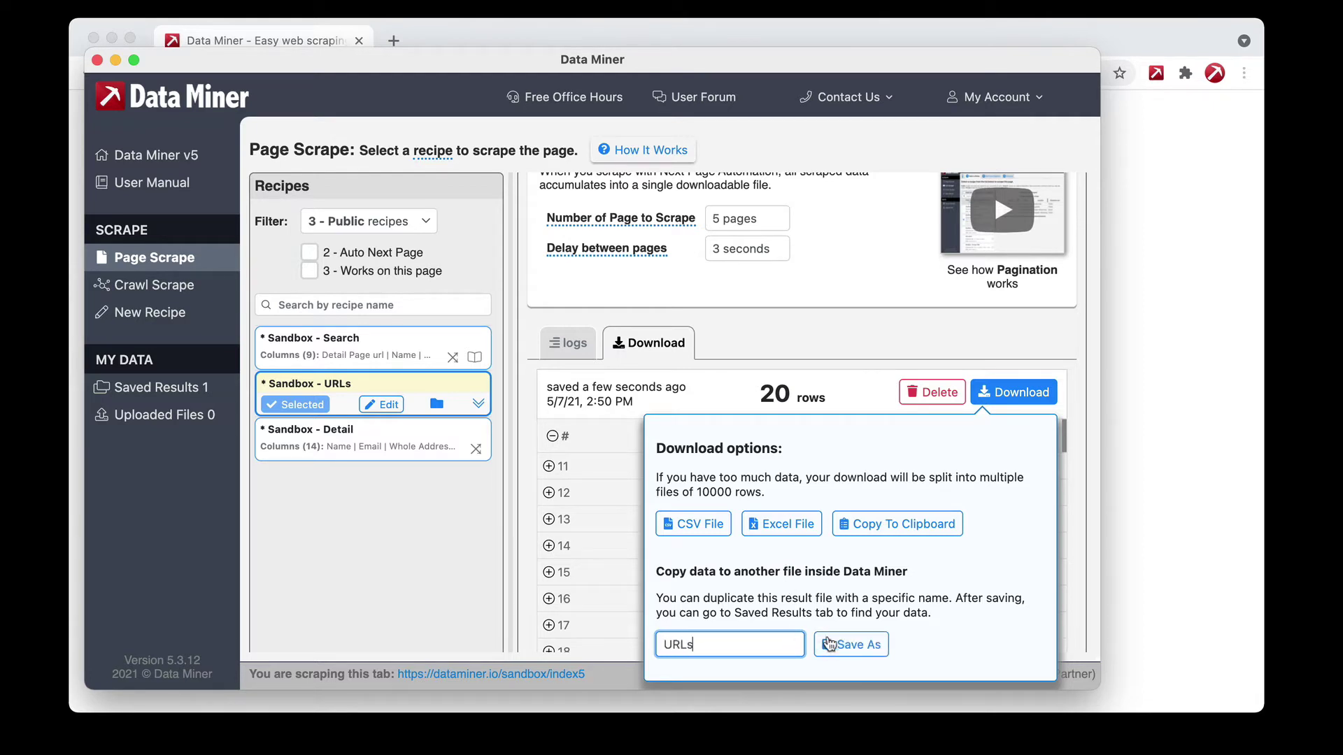
{"action": "left_click", "coordinate": [865, 649]}
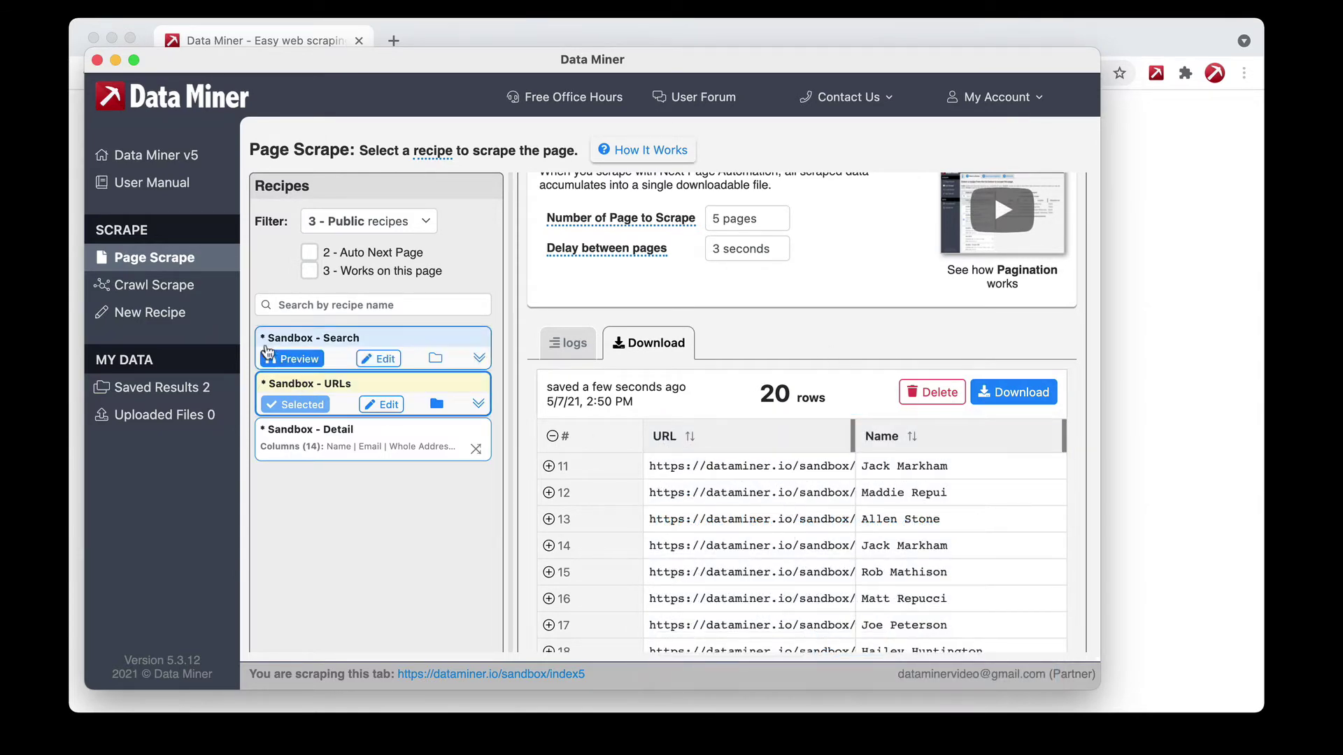
Open Crawl Scrape and create a new crawl from the Load/New Crawl step
{"action": "left_click", "coordinate": [172, 285]}
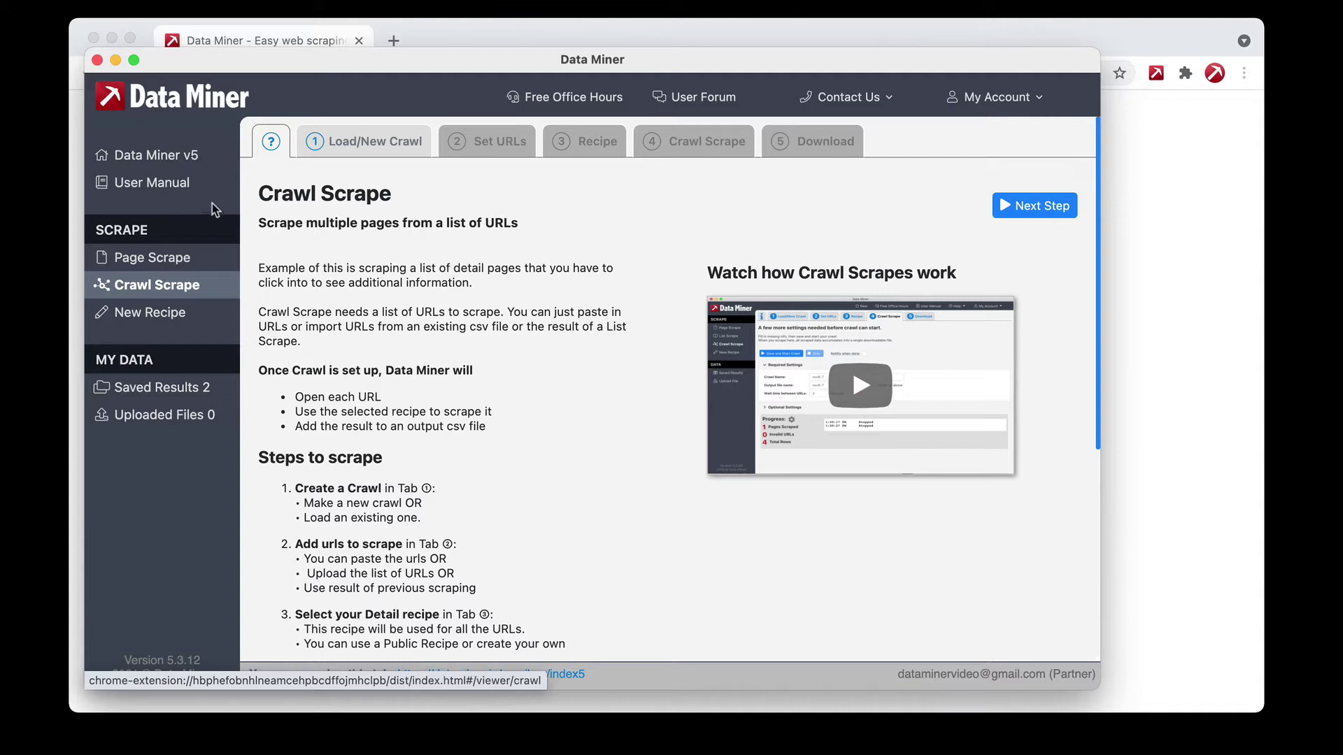
{"action": "left_click", "coordinate": [378, 147]}
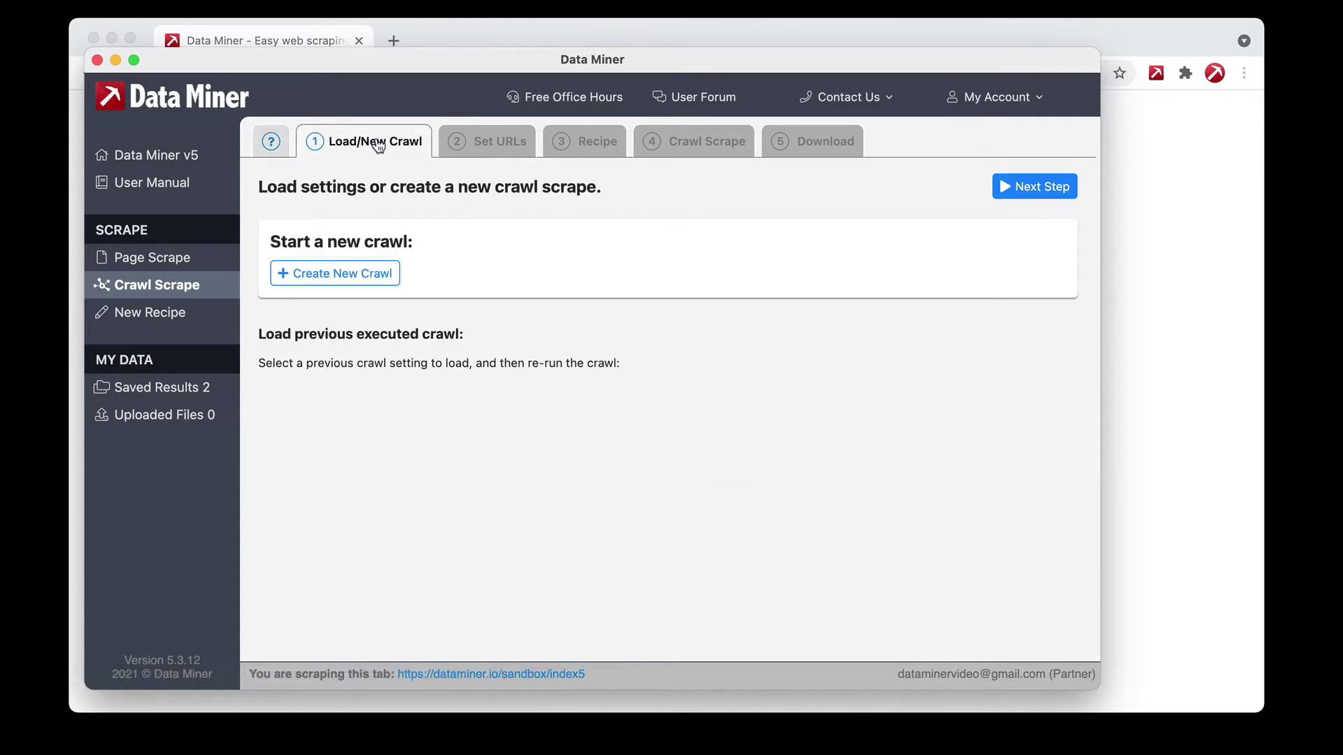
{"action": "left_click", "coordinate": [320, 277]}
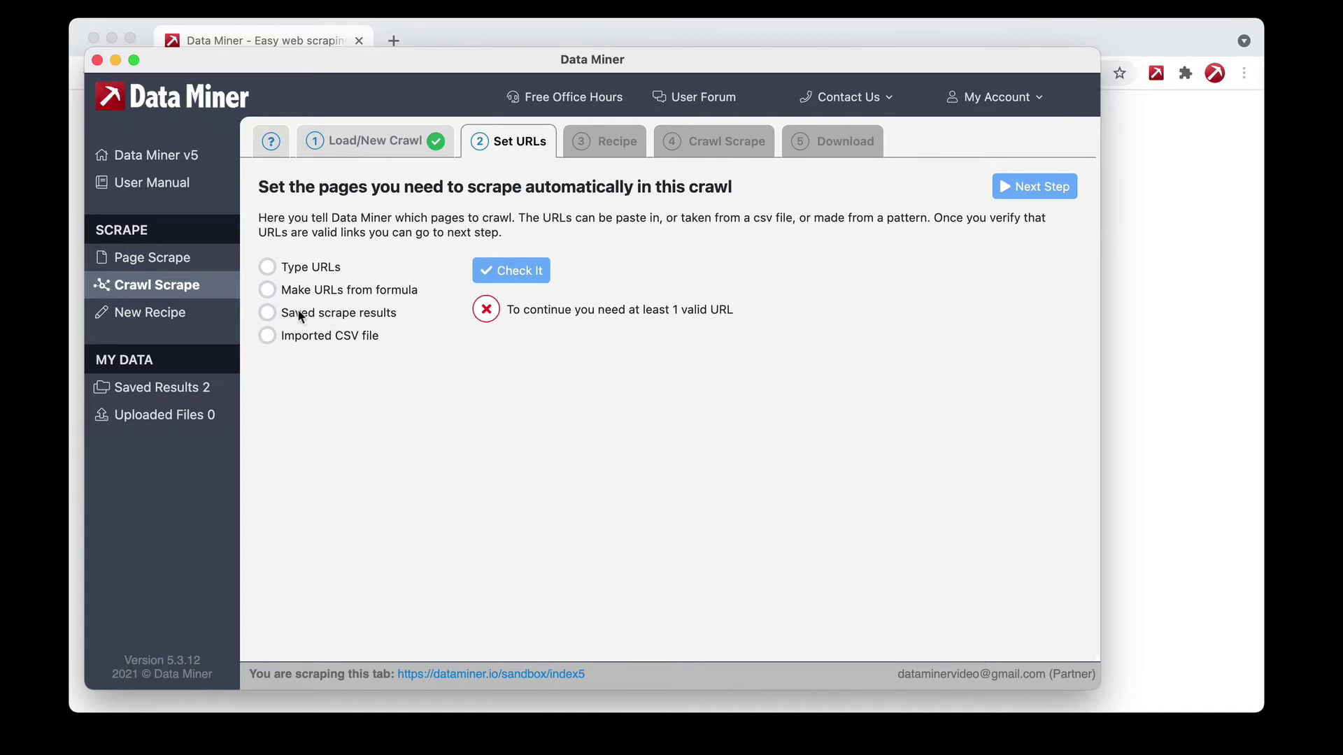
Use the URL column of the saved 'URLs' result as crawl pages and validate them
{"action": "left_click", "coordinate": [269, 315]}
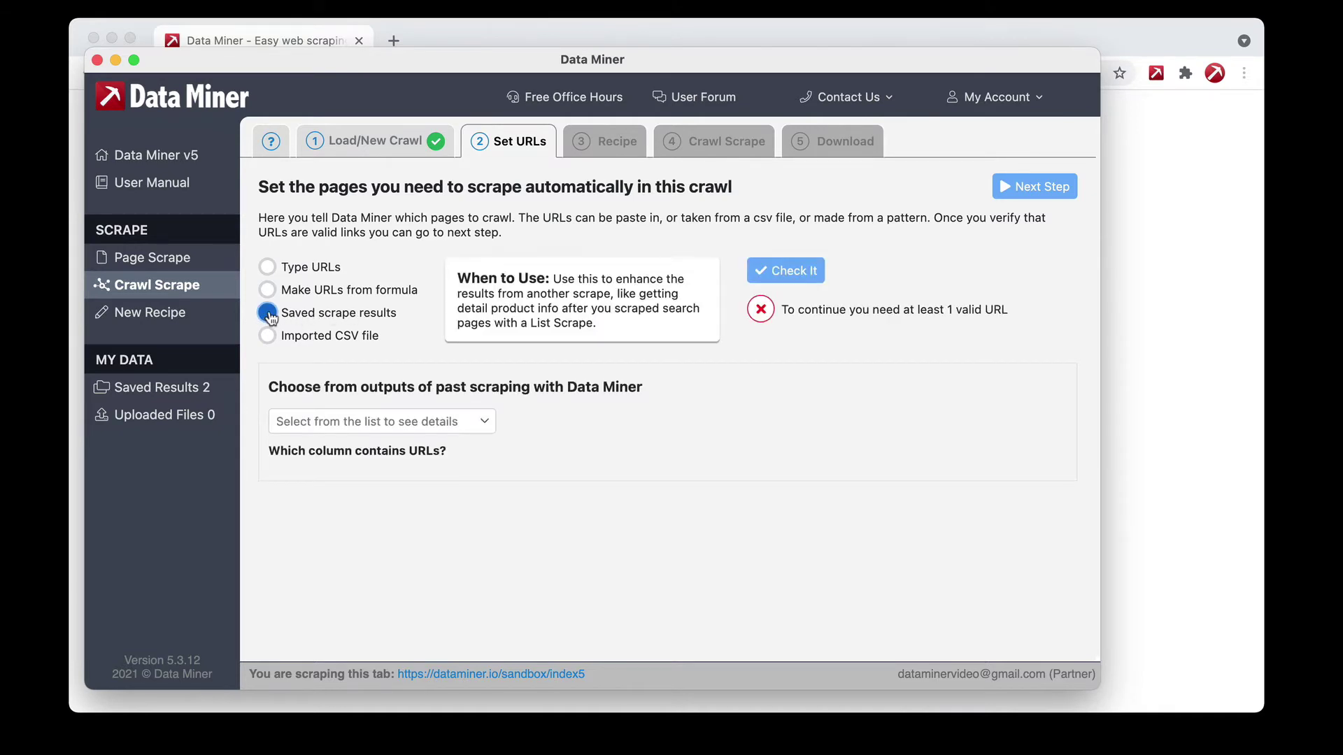
{"action": "left_click", "coordinate": [422, 423]}
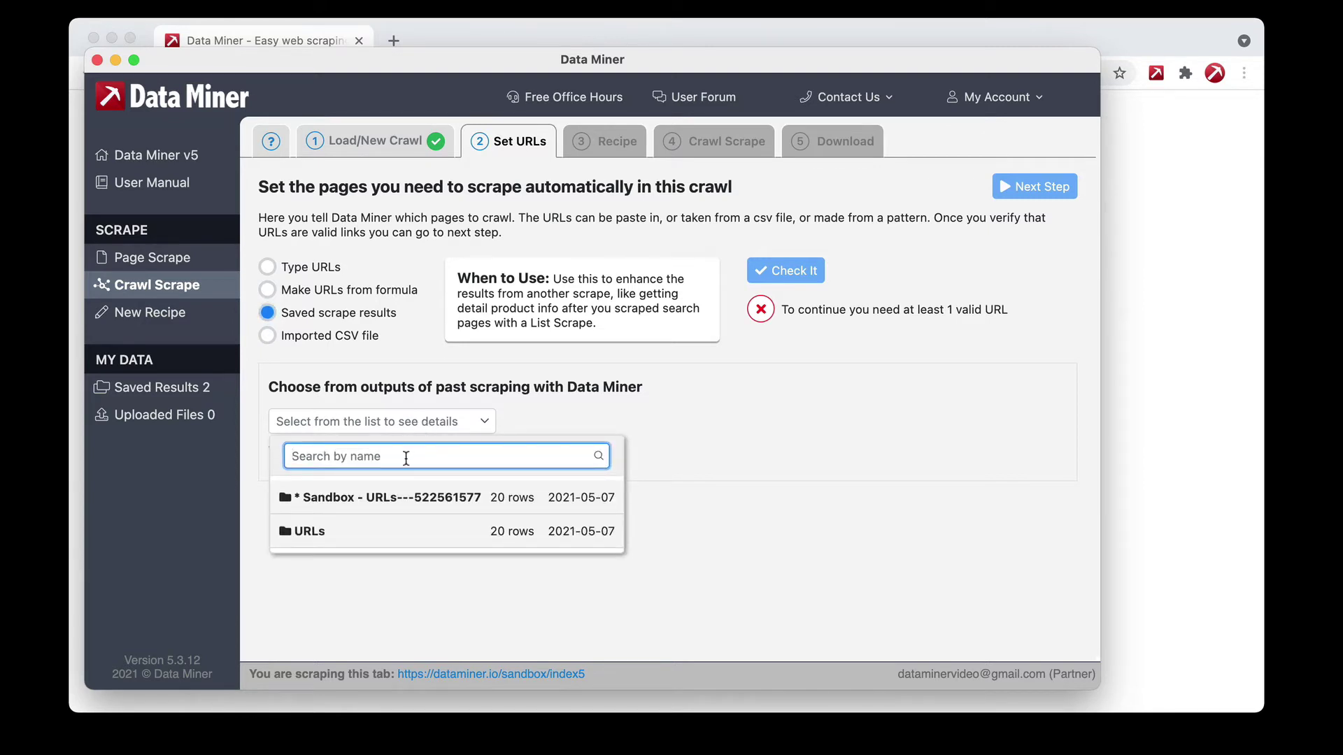
{"action": "left_click", "coordinate": [310, 532]}
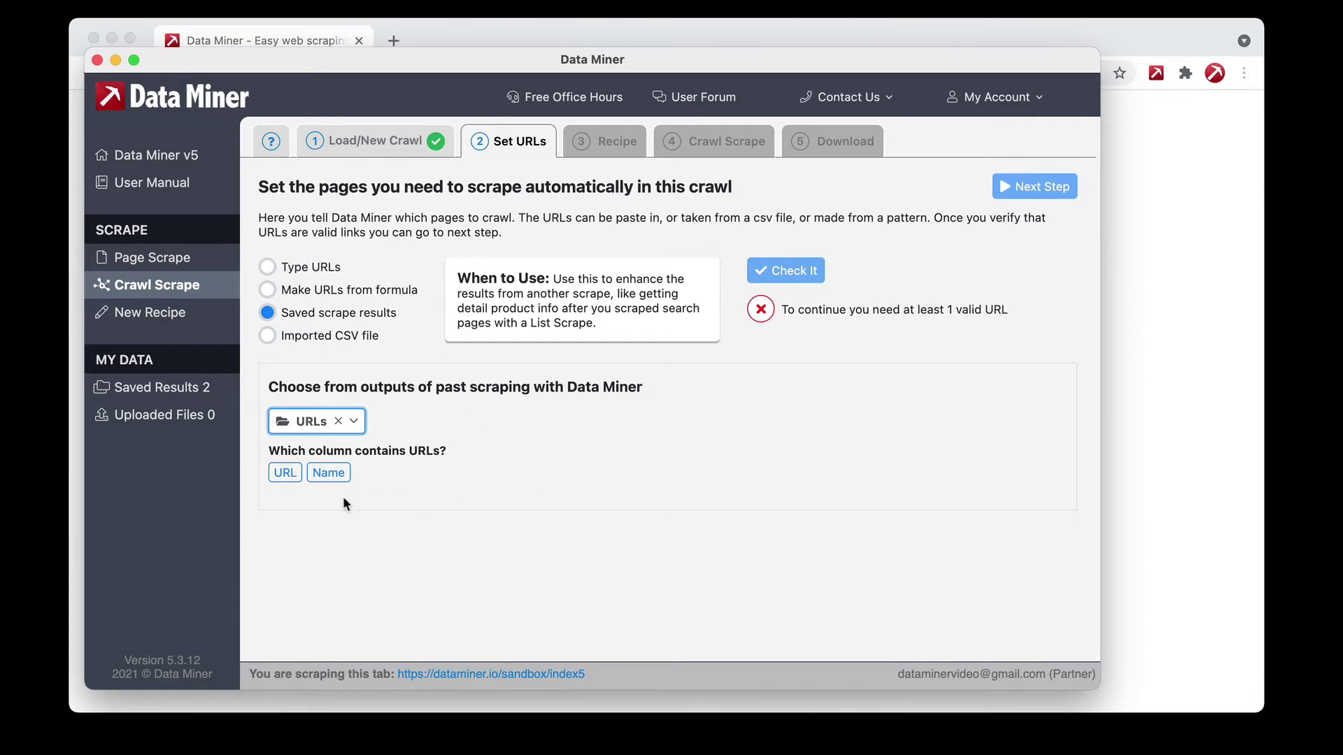
{"action": "left_click", "coordinate": [279, 479]}
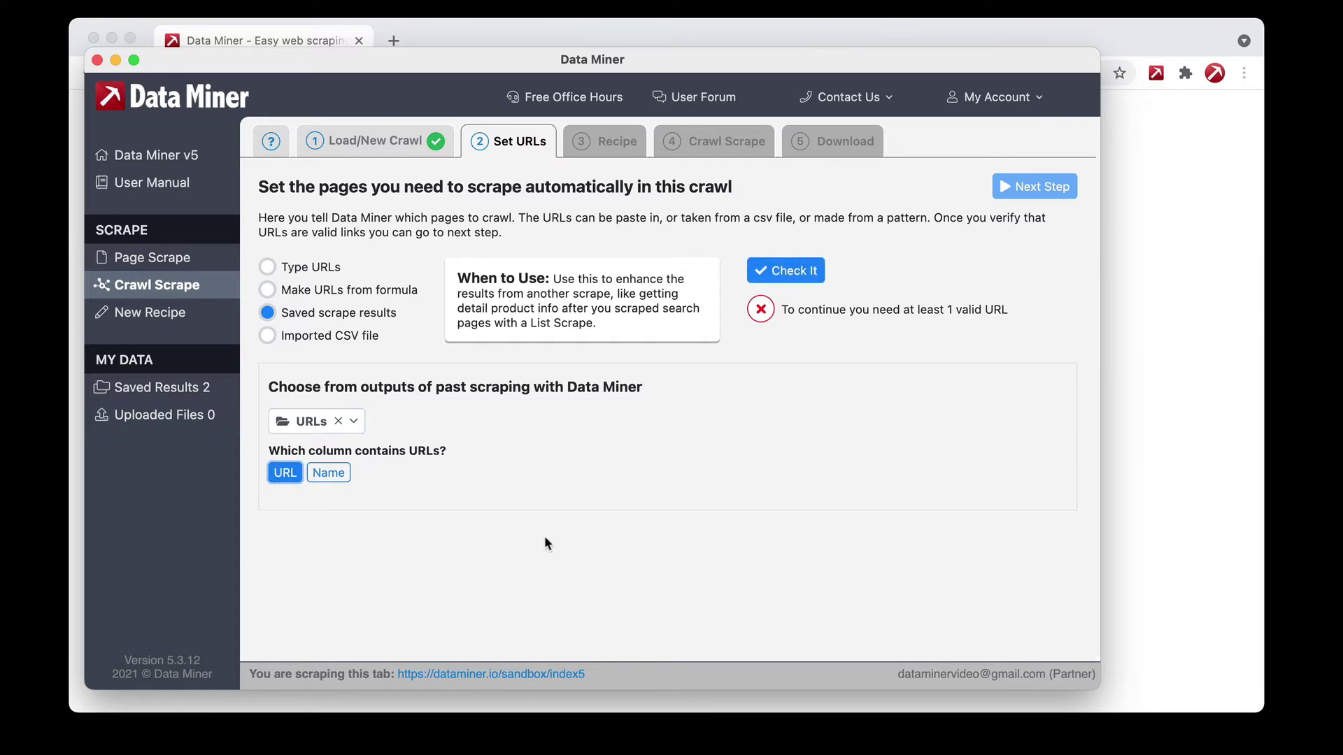
{"action": "left_click", "coordinate": [793, 270]}
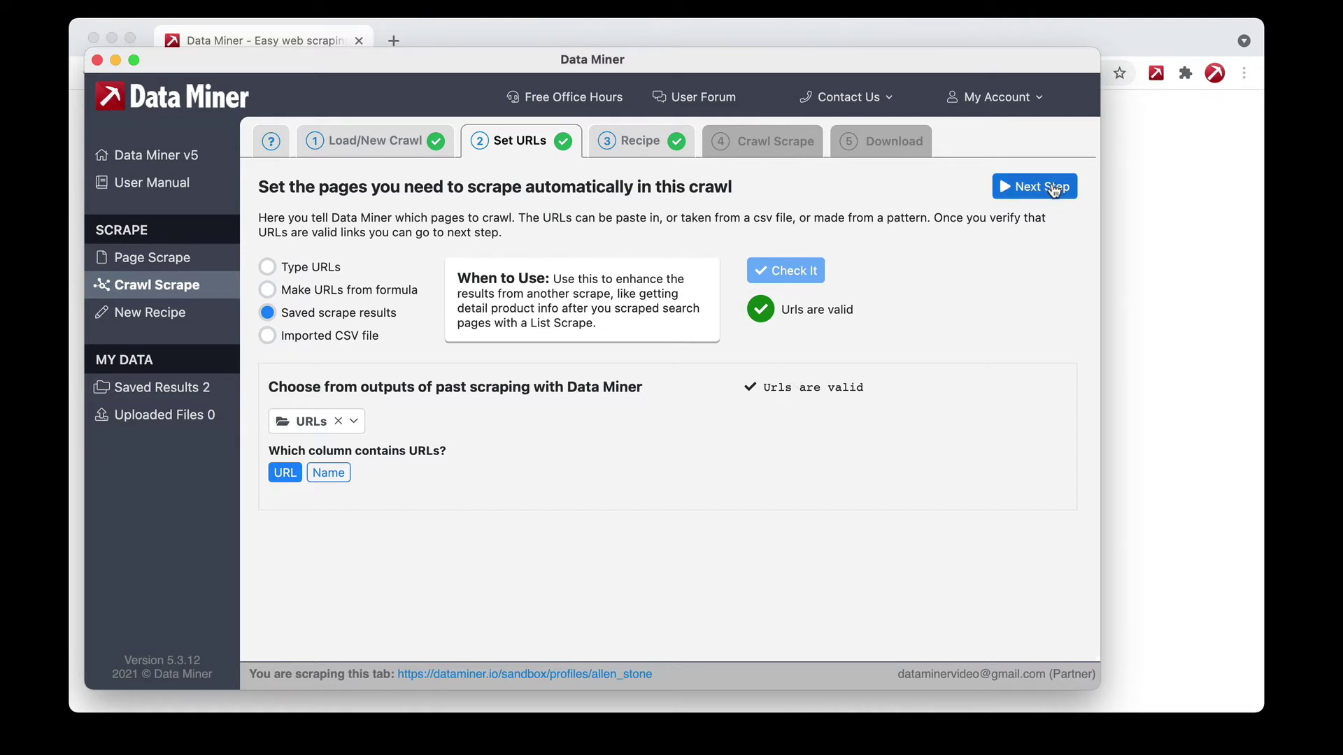
In the Recipe step, leave the filter unchanged and select the Sandbox - Detail recipe
{"action": "left_click", "coordinate": [654, 147]}
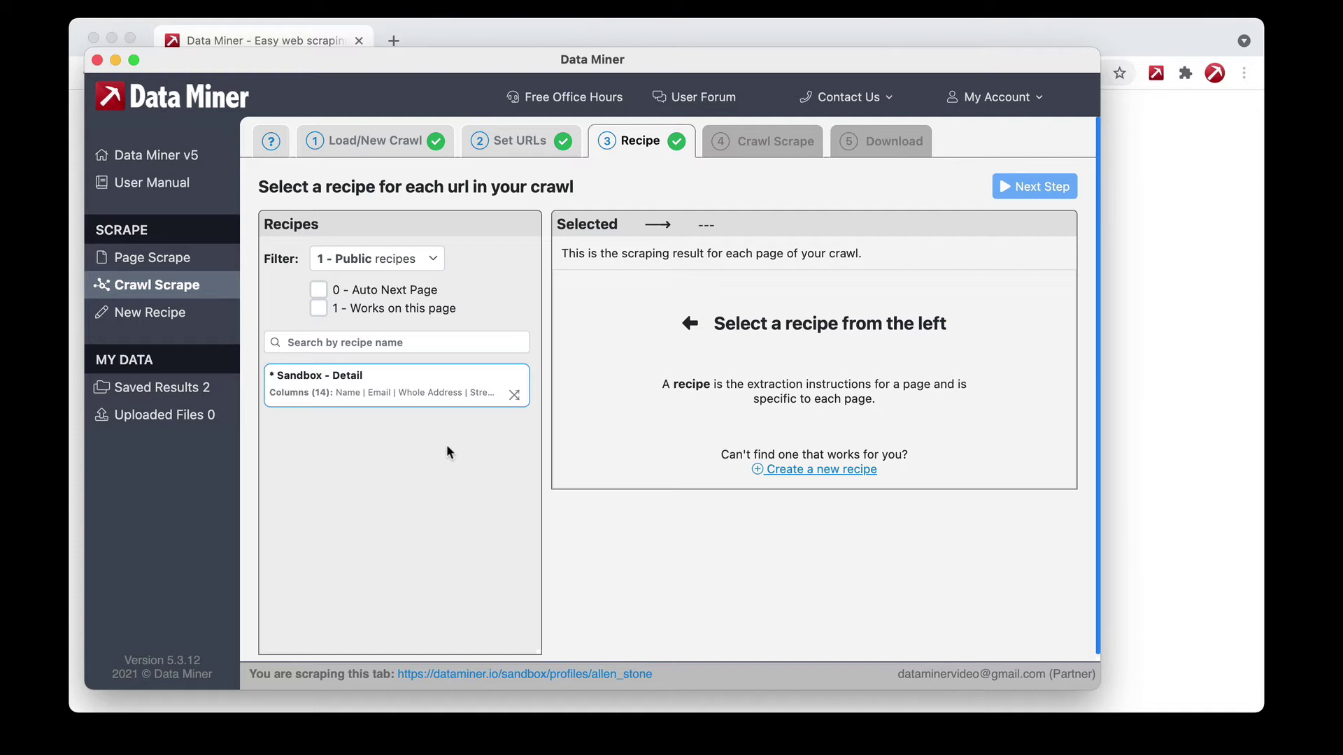
{"action": "left_click", "coordinate": [356, 262]}
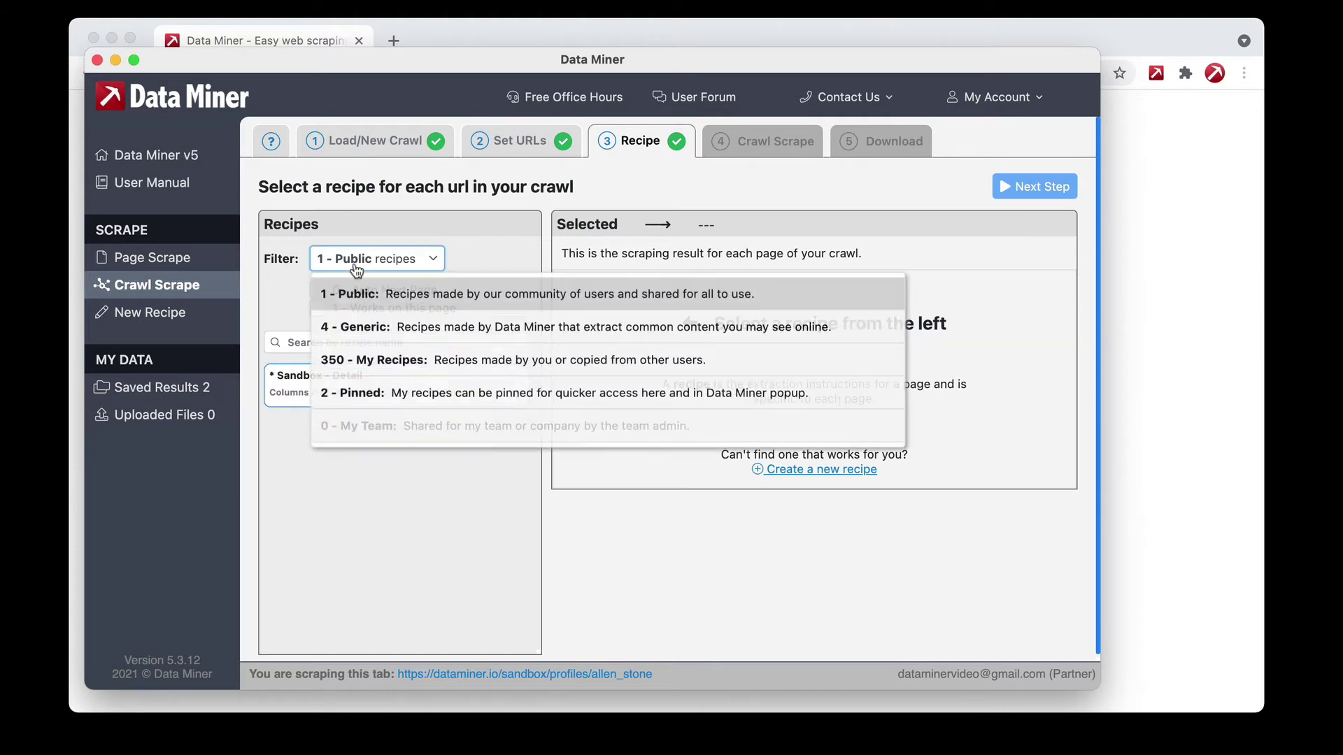
{"action": "left_click", "coordinate": [369, 498]}
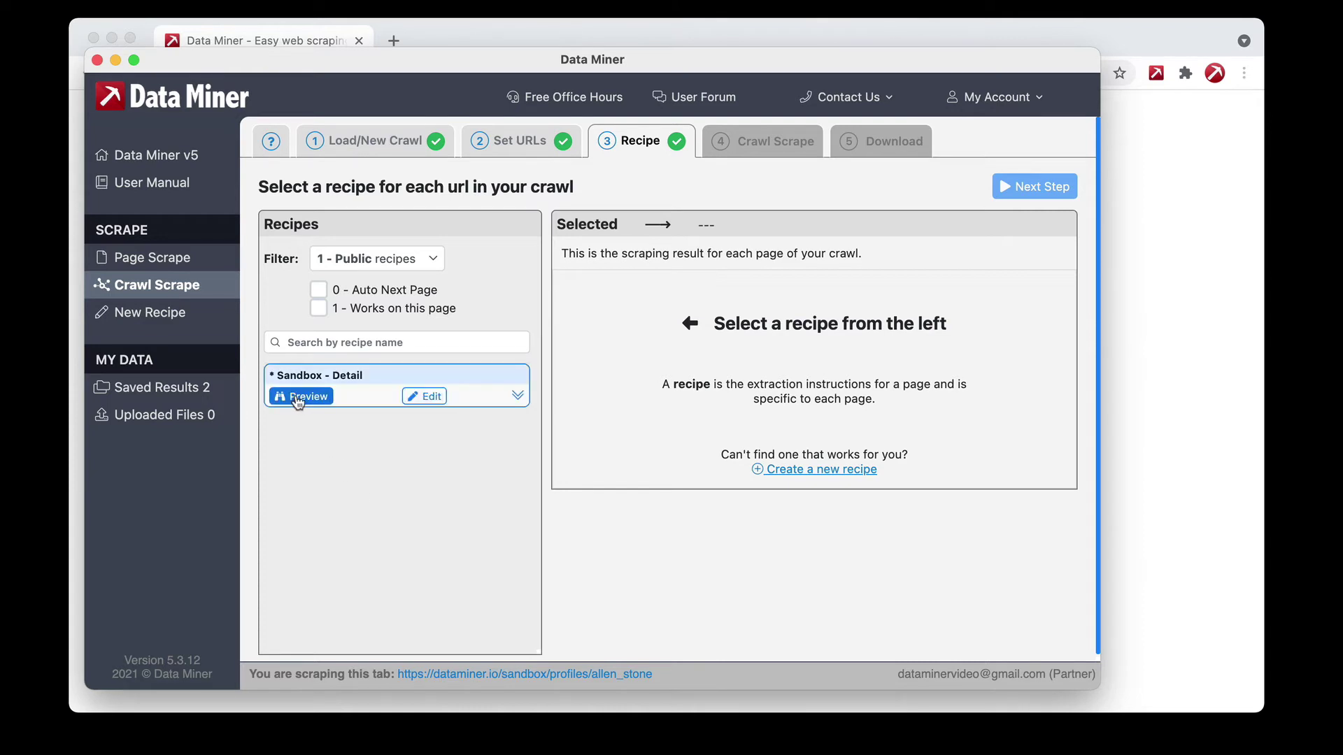
{"action": "left_click", "coordinate": [299, 396]}
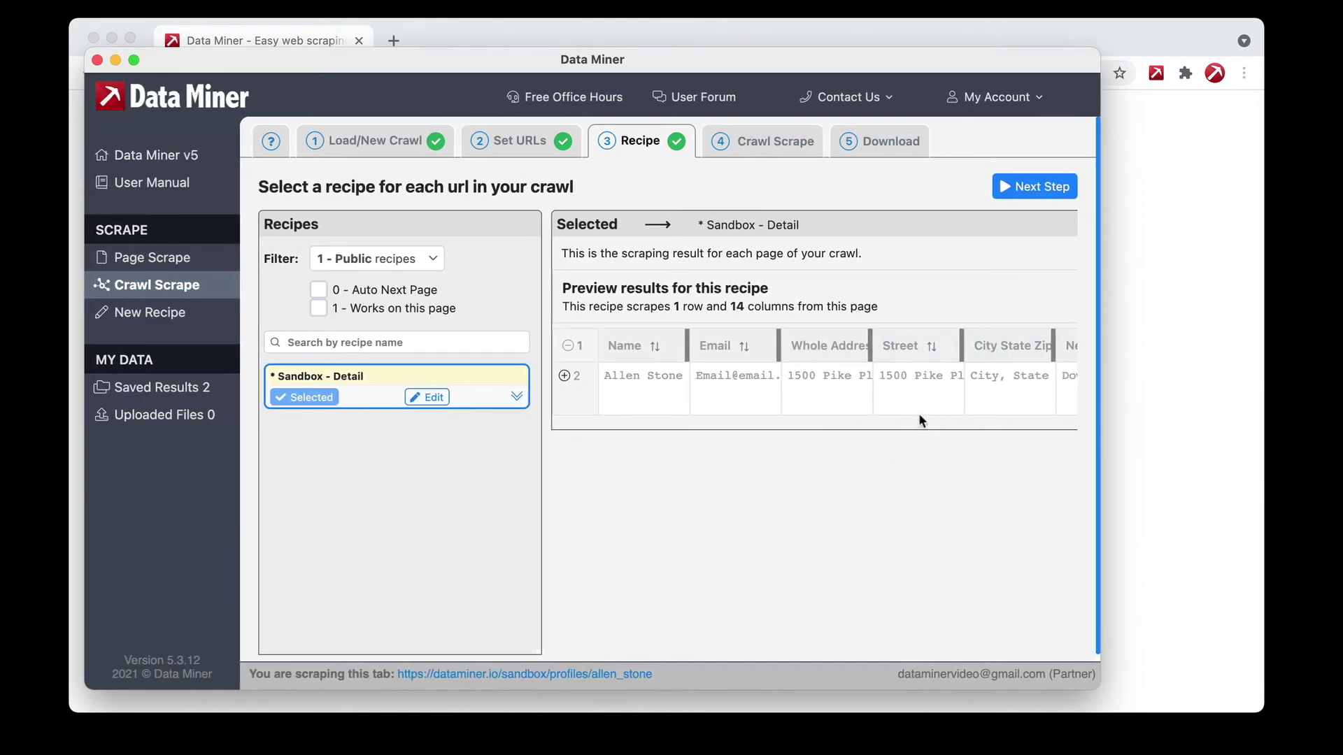
In the crawl settings, rename the crawl from its date to 'Crawl Test'
{"action": "left_click", "coordinate": [1034, 186]}
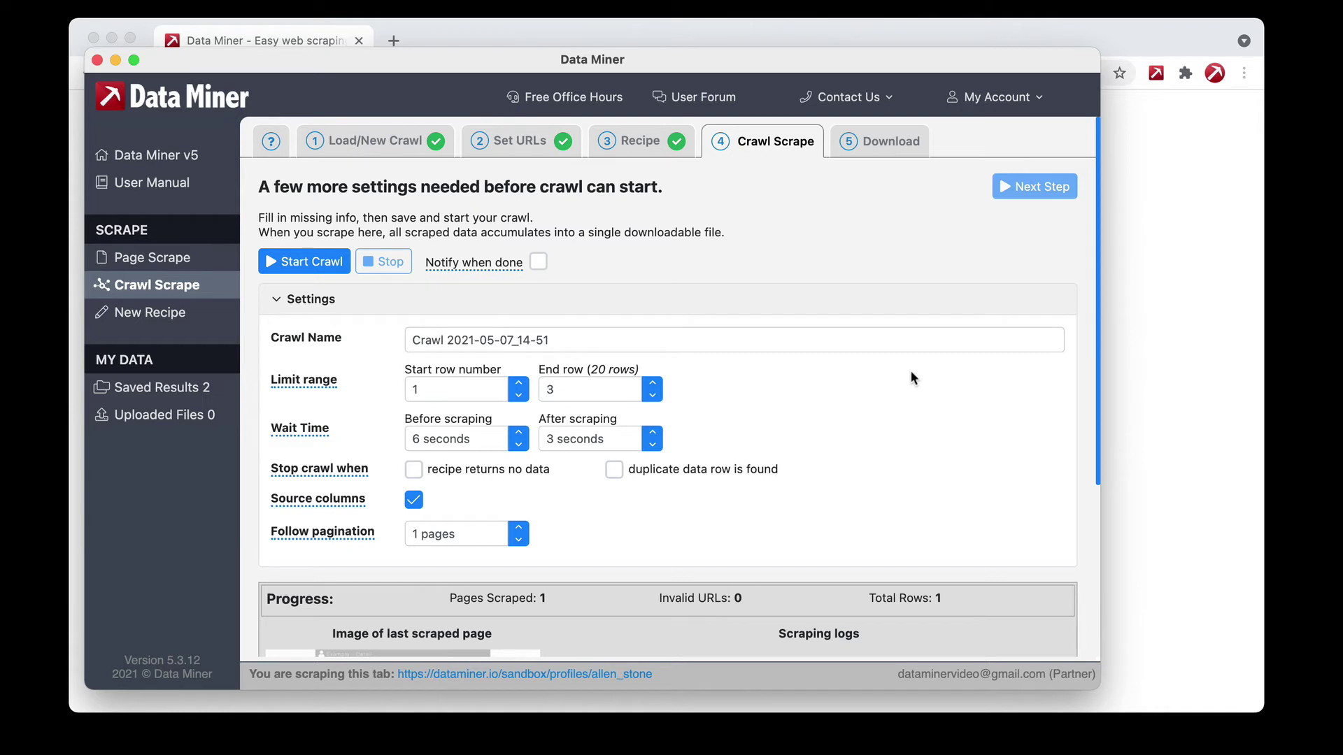
{"action": "left_click_drag", "start_coordinate": [549, 340], "coordinate": [454, 340]}
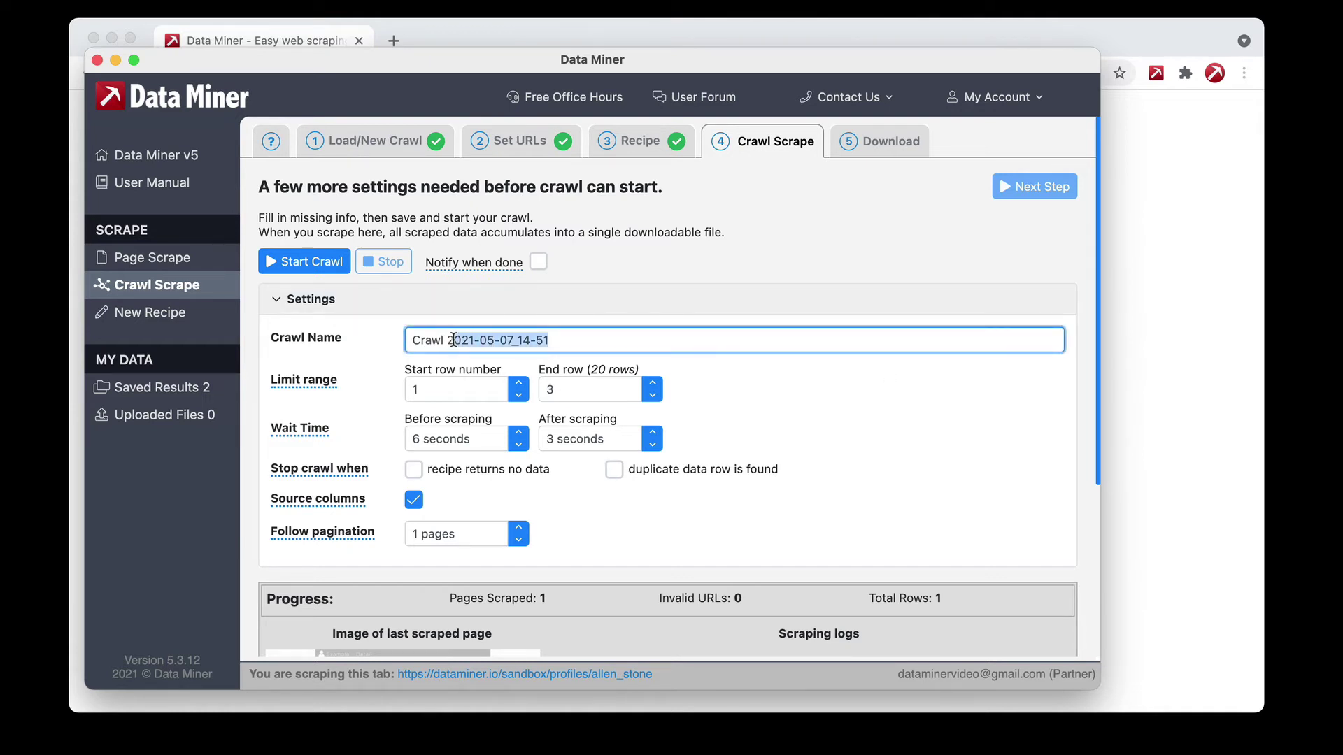
{"action": "key", "text": "BackSpace"}
{"action": "key", "text": "BackSpace"}
{"action": "type", "text": "Testy"}
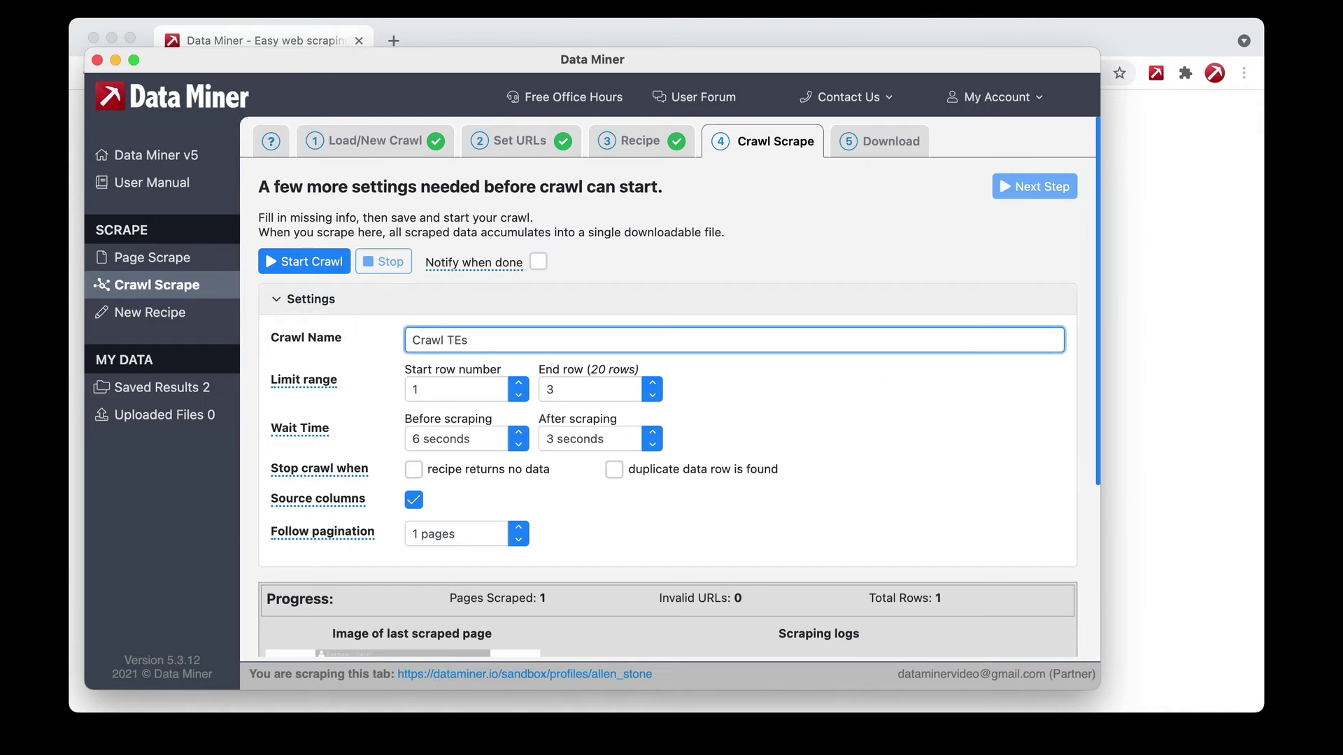
{"action": "key", "text": "BackSpace"}
{"action": "left_click", "coordinate": [745, 376]}
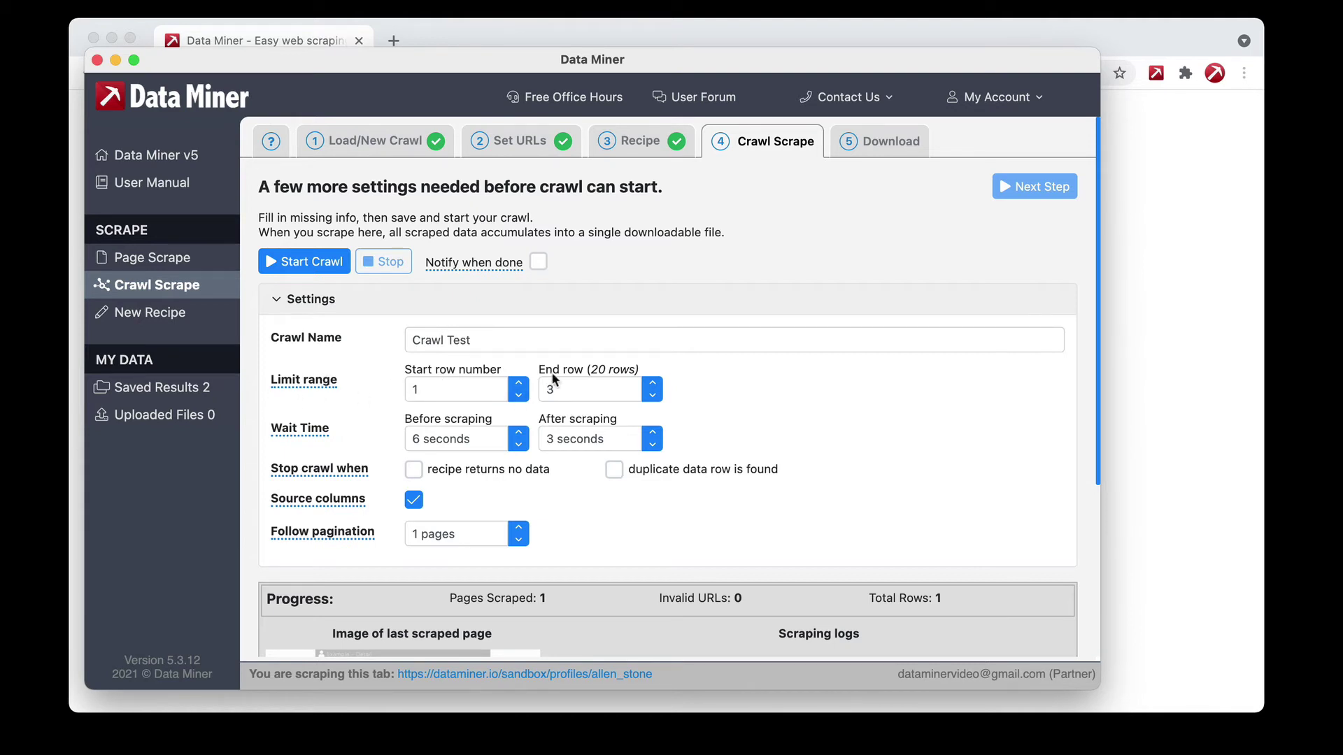
Set the End row to 20 so the crawl covers rows 1–20
{"action": "left_click_drag", "start_coordinate": [586, 370], "coordinate": [630, 370]}
{"action": "double_click", "coordinate": [585, 393]}
{"action": "type", "text": "20"}
{"action": "left_click", "coordinate": [836, 417]}
{"action": "left_click_drag", "start_coordinate": [570, 389], "coordinate": [526, 391]}
{"action": "left_click", "coordinate": [691, 379]}
{"action": "left_click_drag", "start_coordinate": [420, 438], "coordinate": [394, 443]}
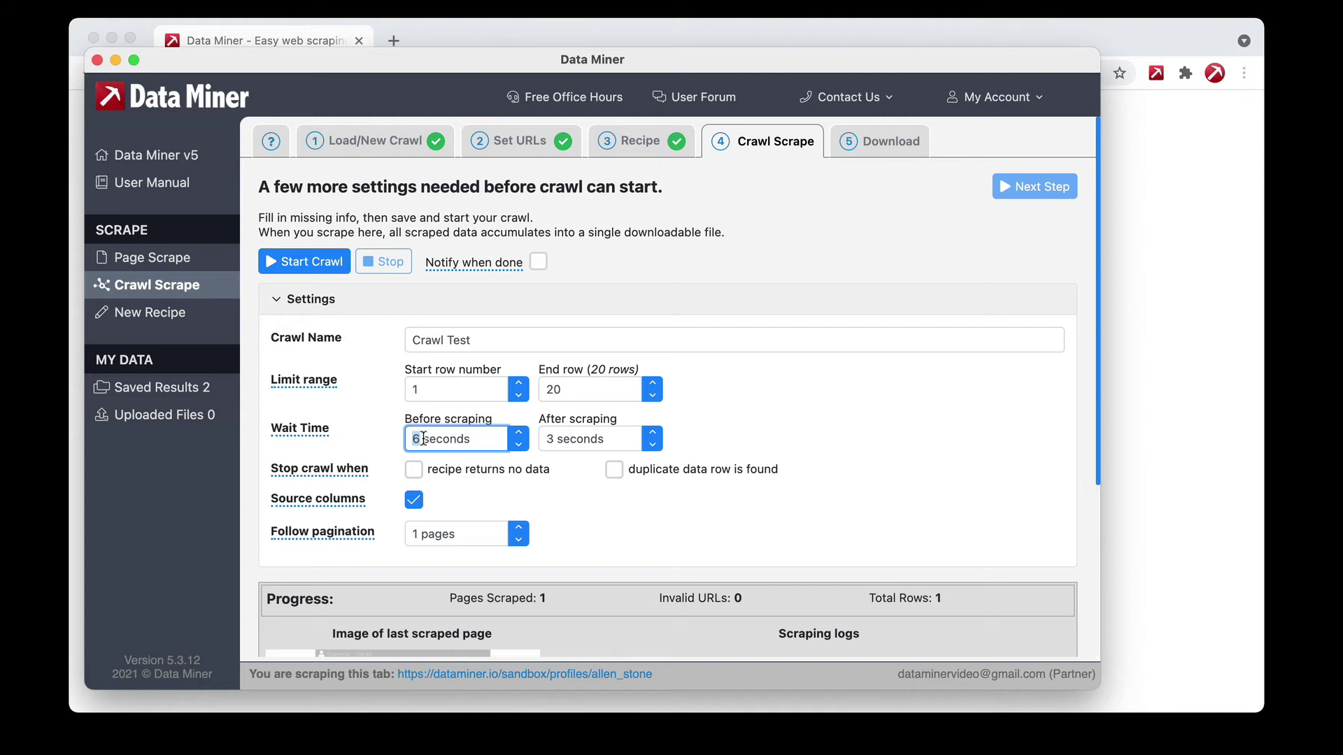
Enter a 5-second Before scraping wait and leave After scraping at 3 seconds
{"action": "type", "text": "5"}
{"action": "key", "text": "Tab"}
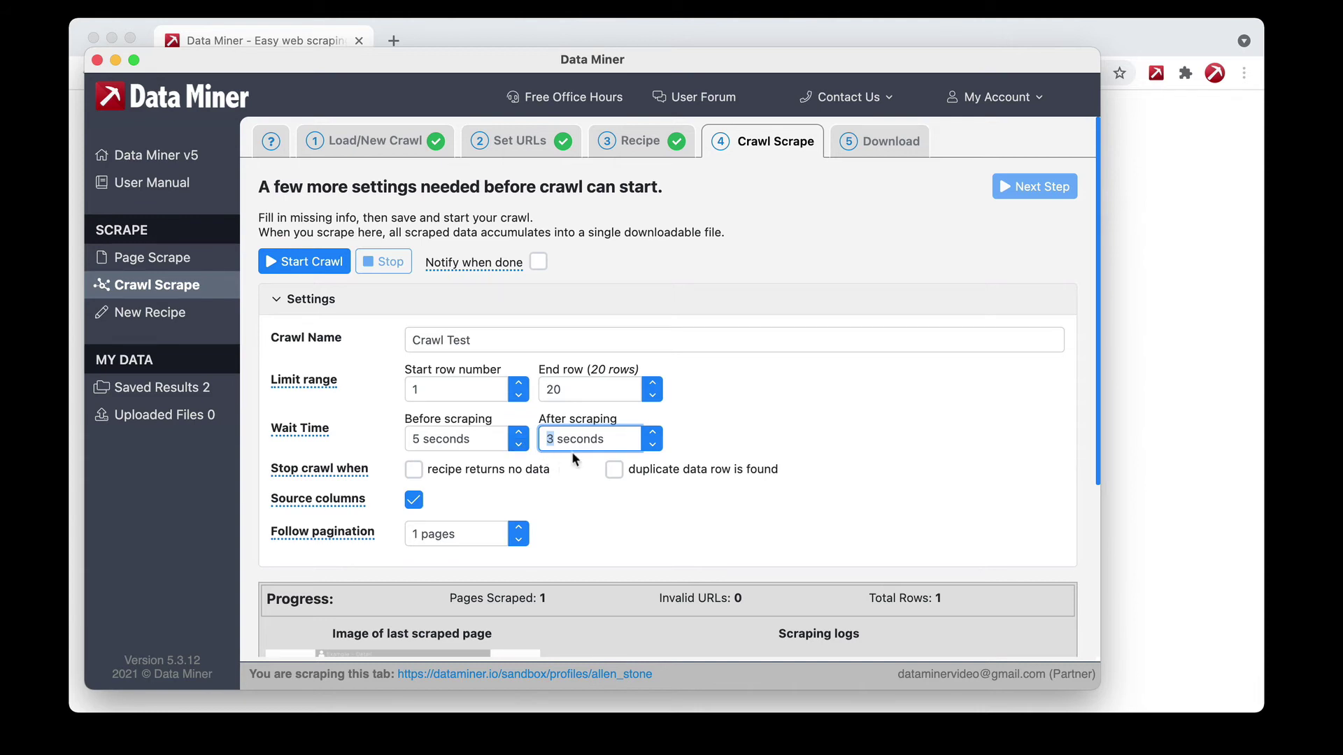
{"action": "left_click", "coordinate": [559, 481]}
Start the Crawl Test and check the Download tab as the first 3 profile rows appear
{"action": "left_click", "coordinate": [295, 264]}
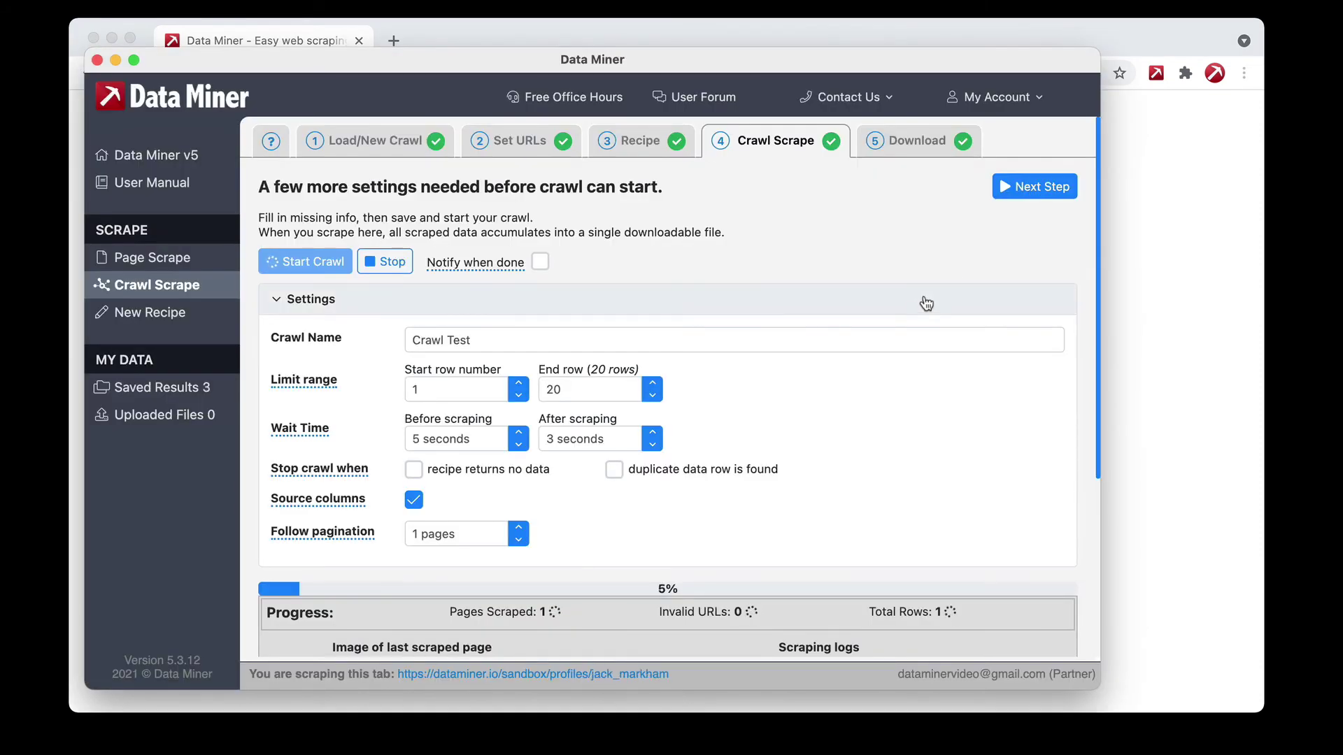
{"action": "left_click", "coordinate": [931, 145]}
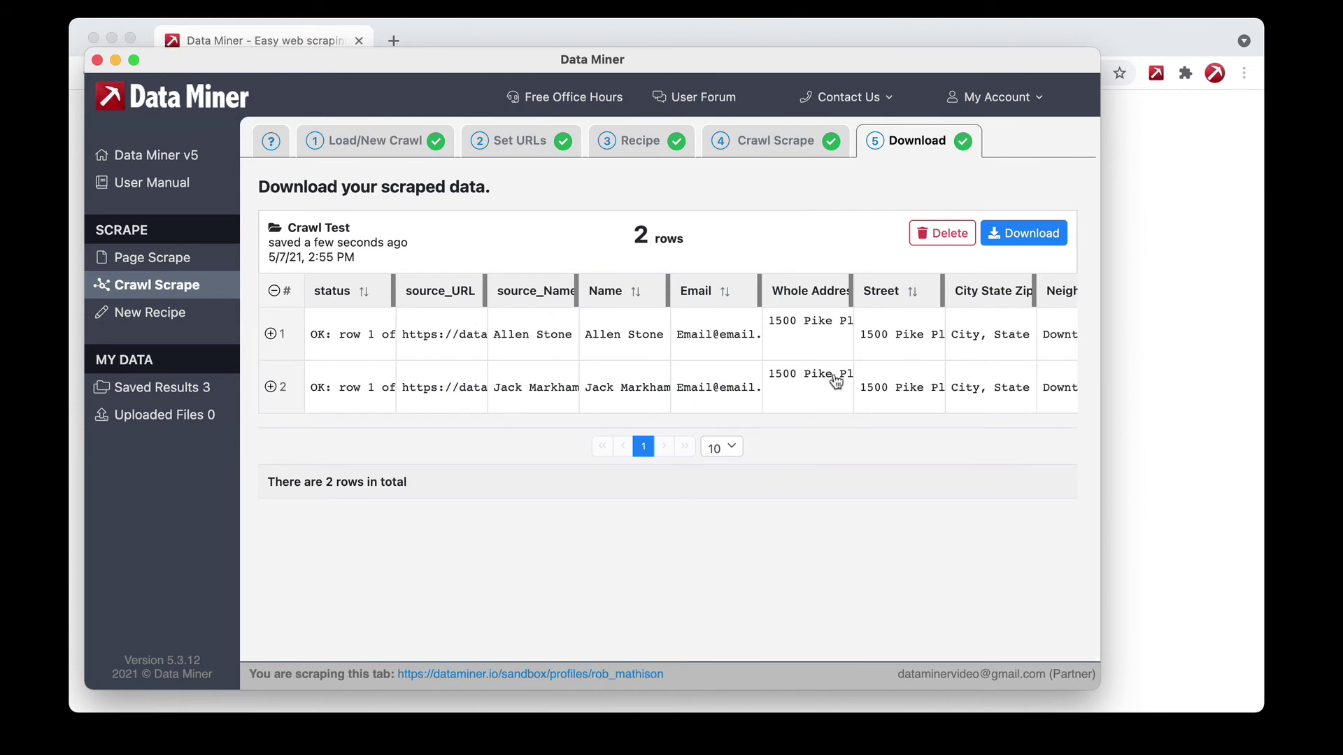
{"action": "left_click", "coordinate": [1206, 393]}
Review Crawl Scrape progress and logs (15%, 3 pages) and bring the crawled profile page forward
{"action": "left_click", "coordinate": [791, 147]}
{"action": "scroll", "coordinate": [889, 433], "scroll_direction": "down", "scroll_amount": 5}
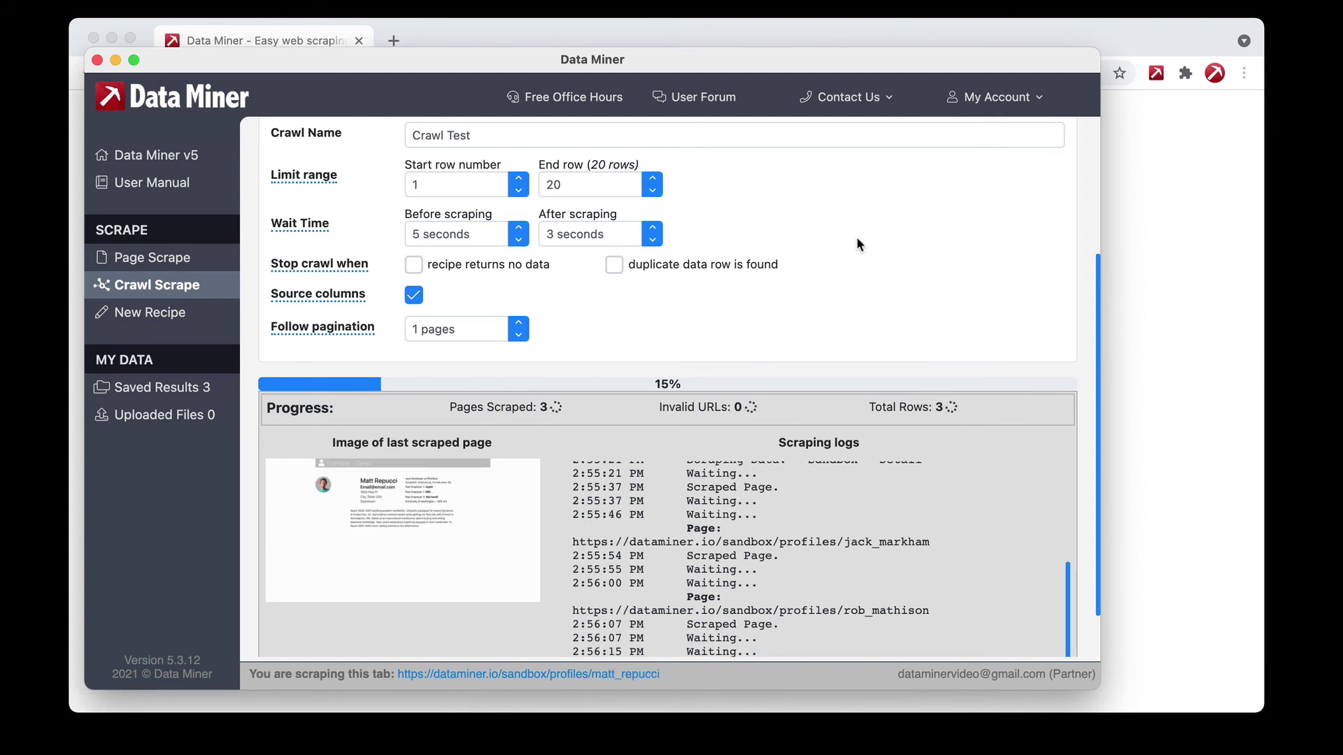
{"action": "scroll", "coordinate": [858, 242], "scroll_direction": "up", "scroll_amount": 3}
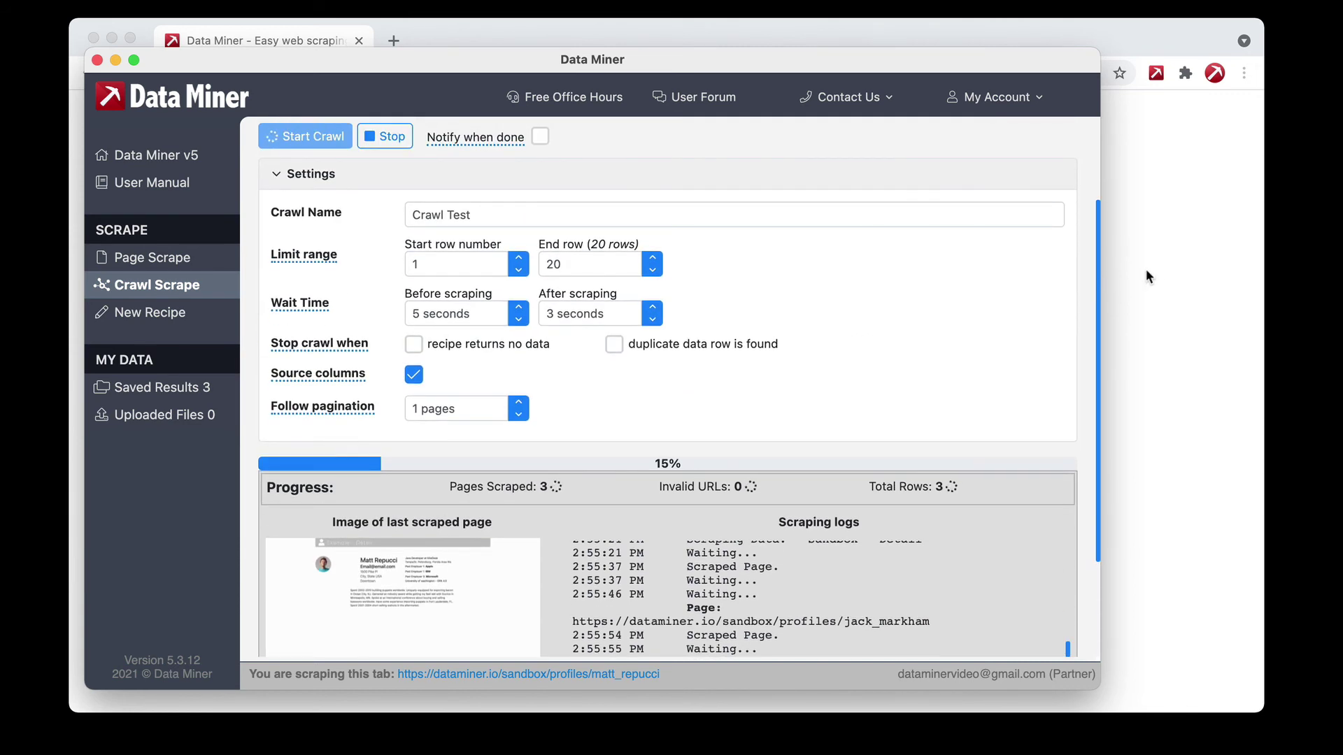
{"action": "left_click", "coordinate": [1154, 275]}
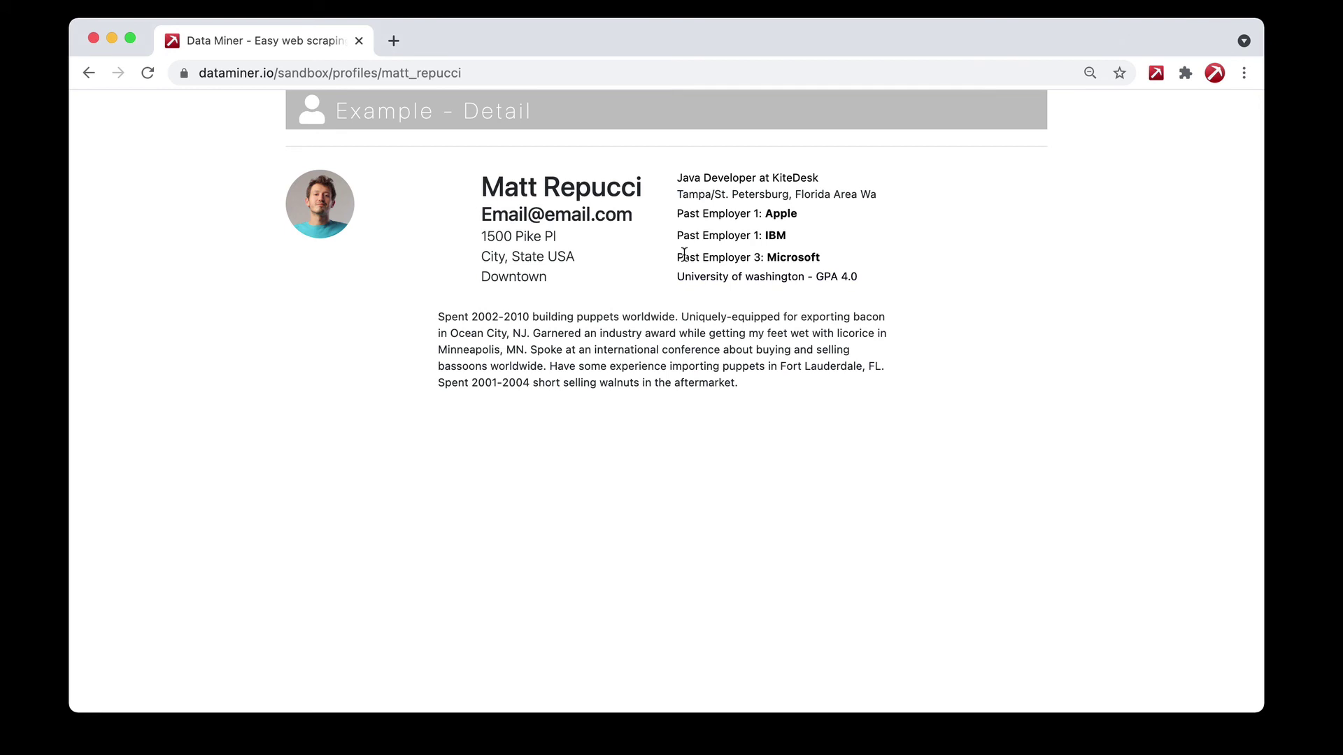
Add a new Chrome tab and detach the crawled Data Miner tab into its own window
{"action": "left_click", "coordinate": [393, 41]}
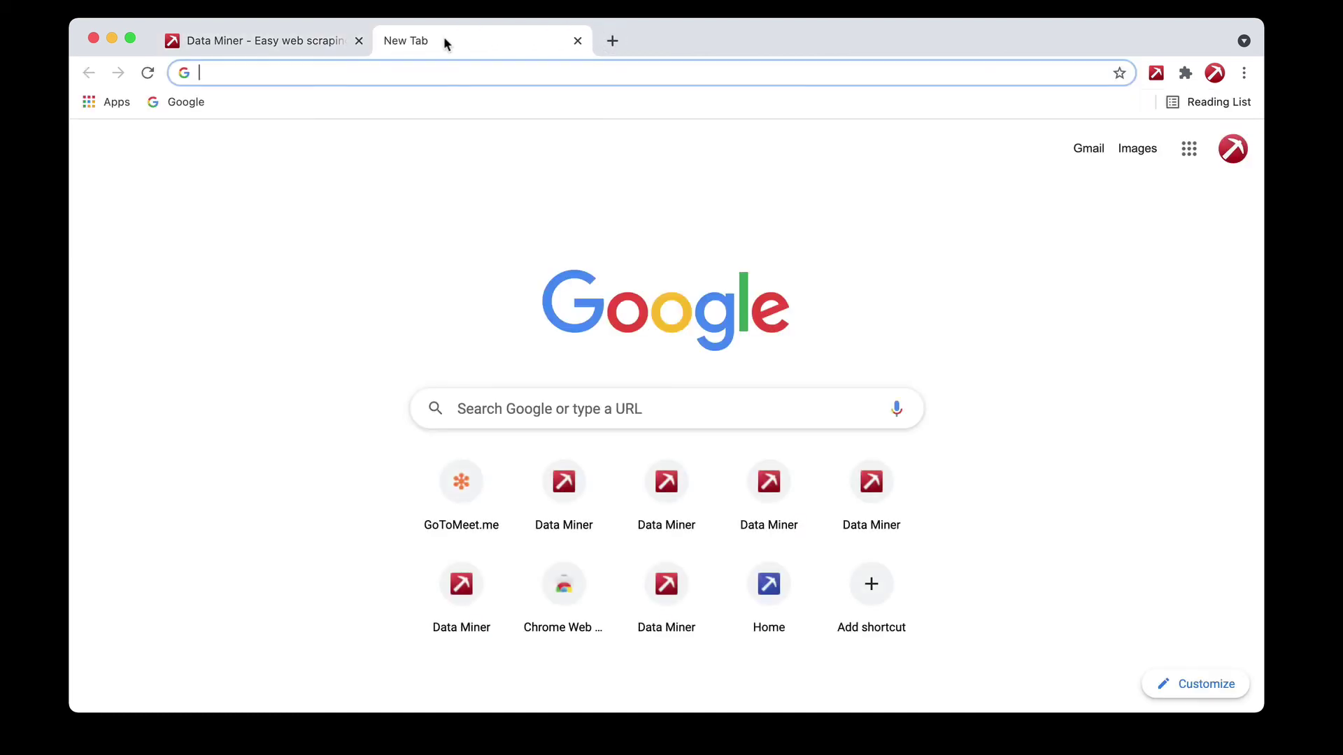
{"action": "left_click", "coordinate": [313, 44]}
{"action": "left_click_drag", "start_coordinate": [314, 45], "coordinate": [313, 78]}
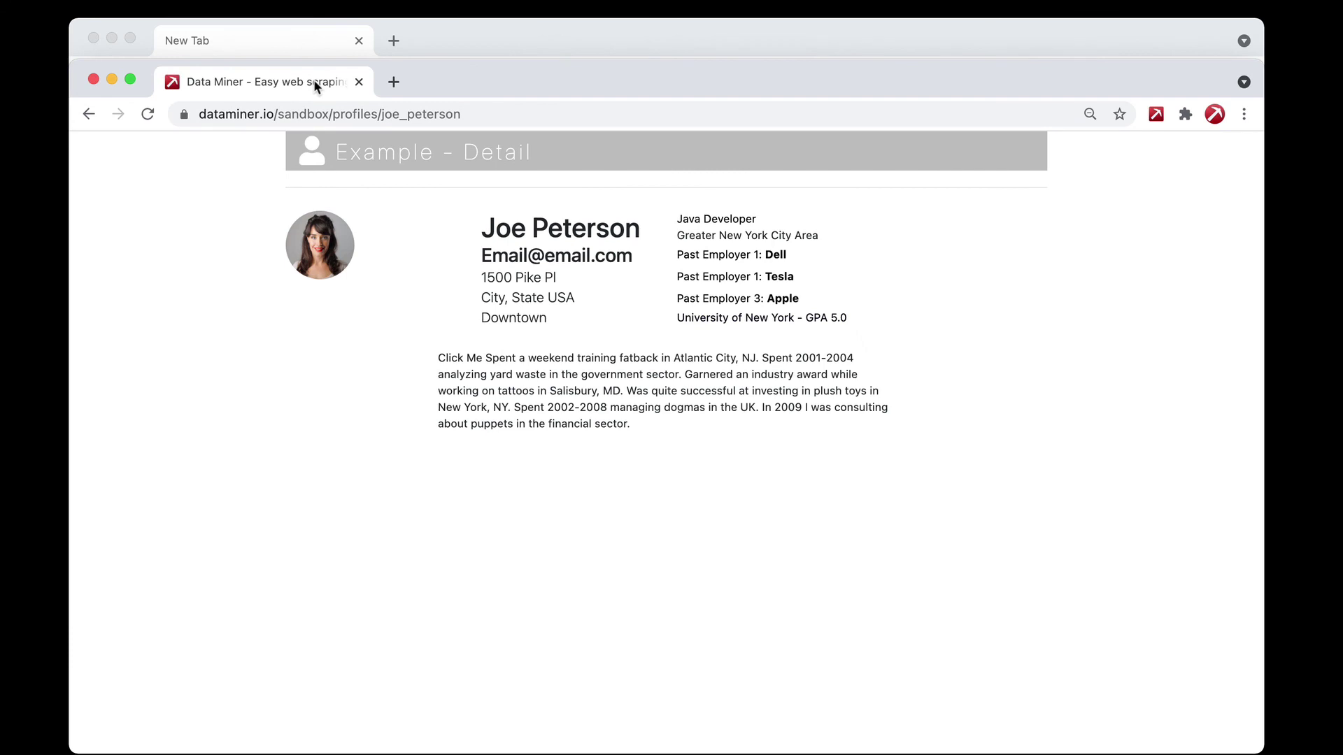
{"action": "left_click", "coordinate": [300, 28]}
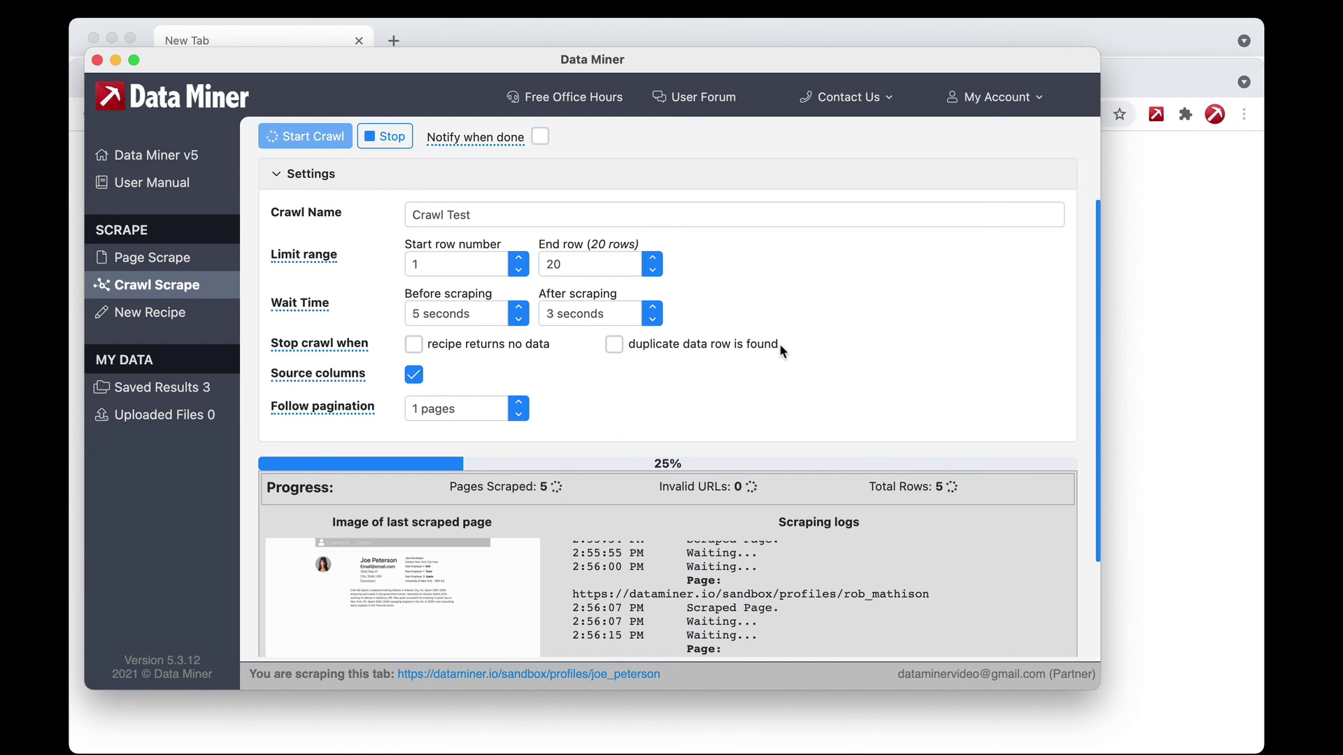
Inspect the Crawl Test results table and its Download options, then dismiss the options menu
{"action": "scroll", "coordinate": [780, 344], "scroll_direction": "up", "scroll_amount": 3}
{"action": "left_click", "coordinate": [909, 144]}
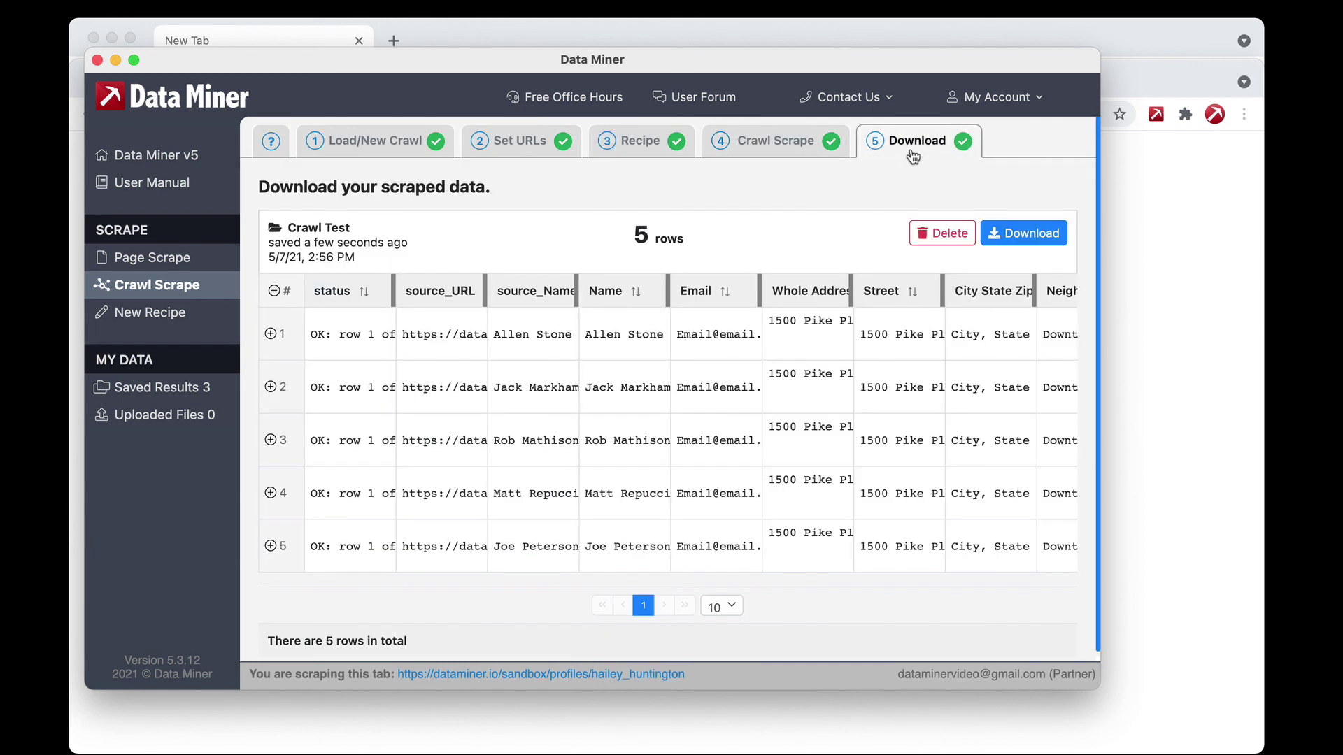
{"action": "left_click", "coordinate": [1007, 237]}
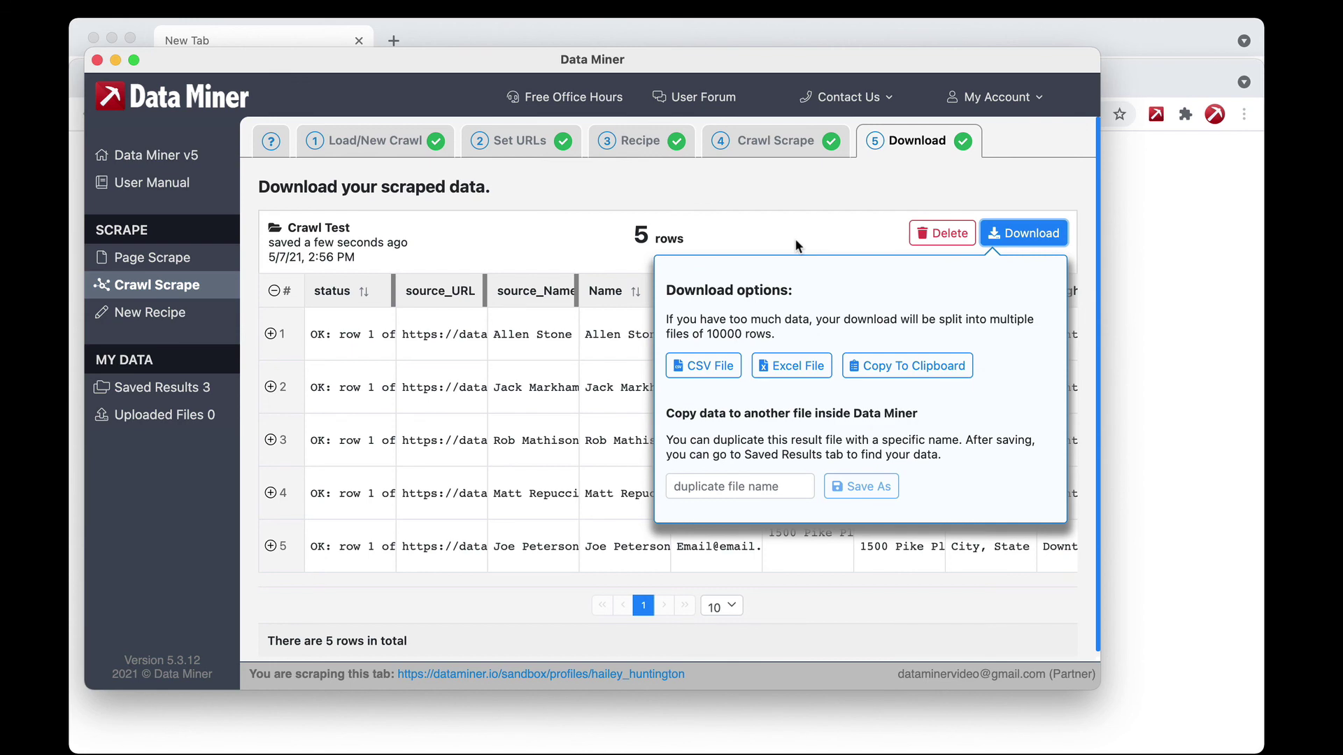
{"action": "left_click", "coordinate": [779, 210]}
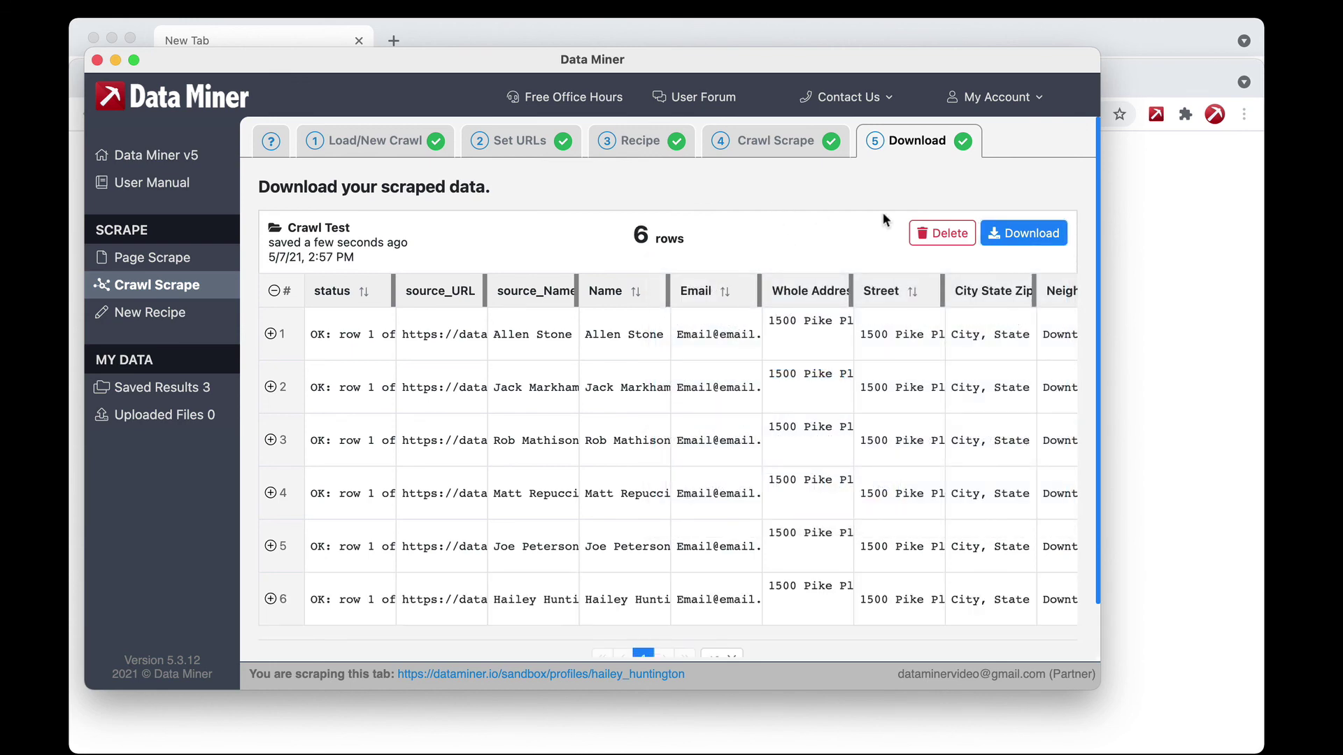